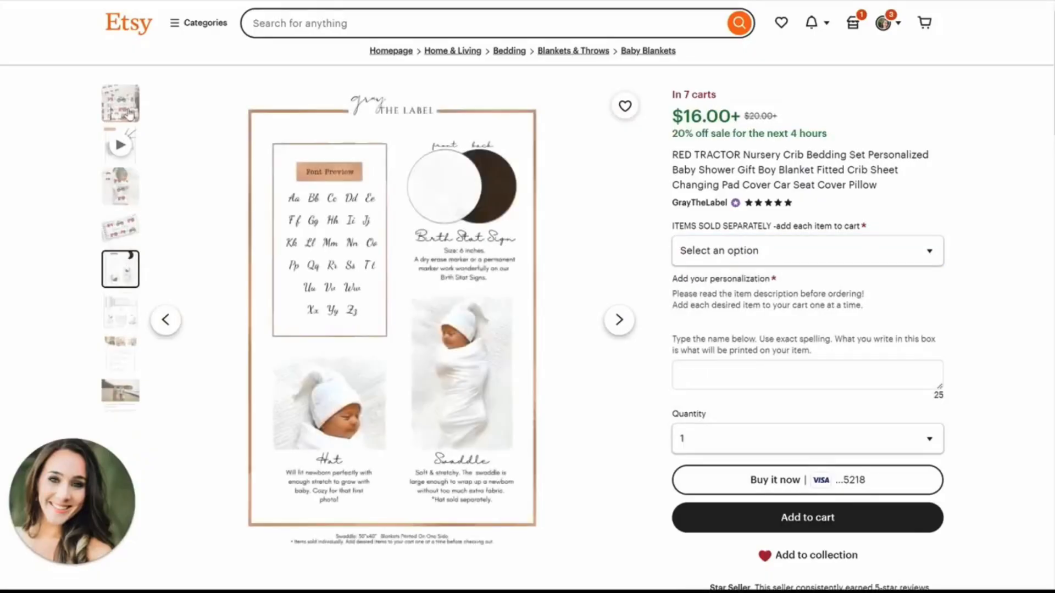
# - Examine the red tractor nursery listing's main photo and the products and prices offered under its separately sold items
pyautogui.click(122, 105)
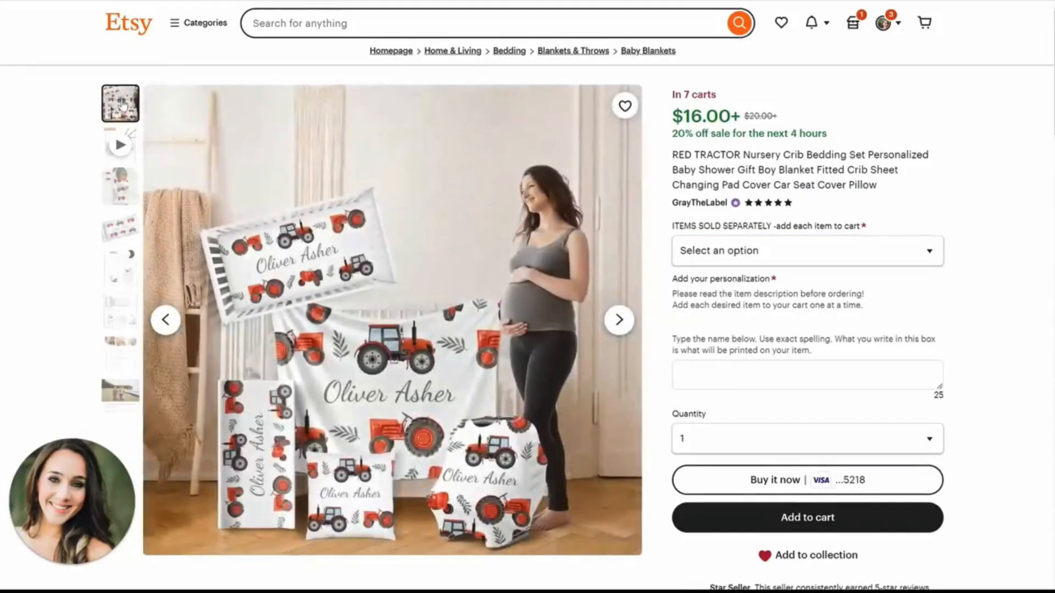
pyautogui.click(687, 256)
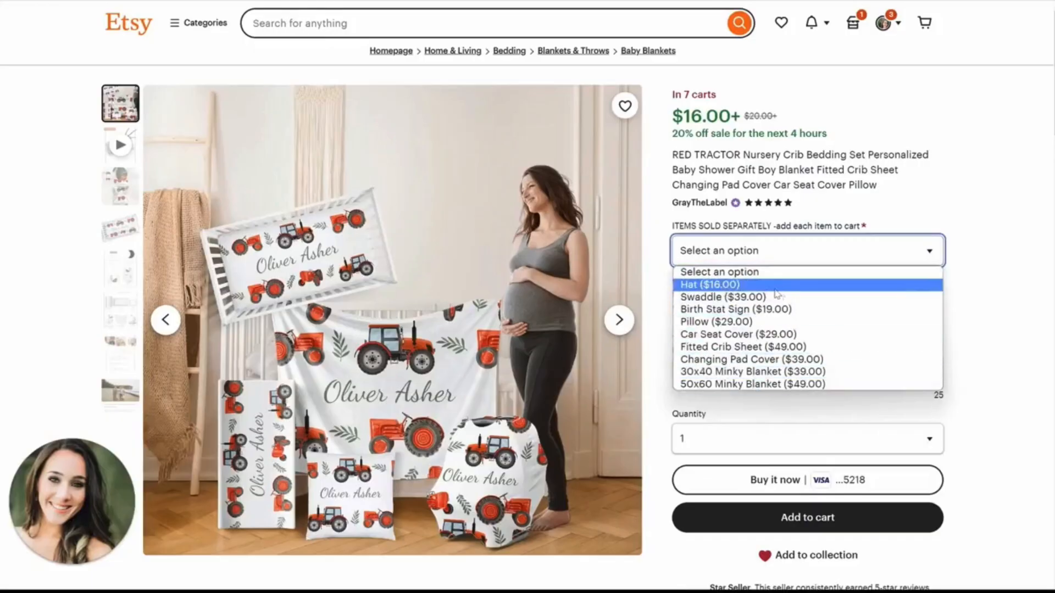
pyautogui.click(786, 422)
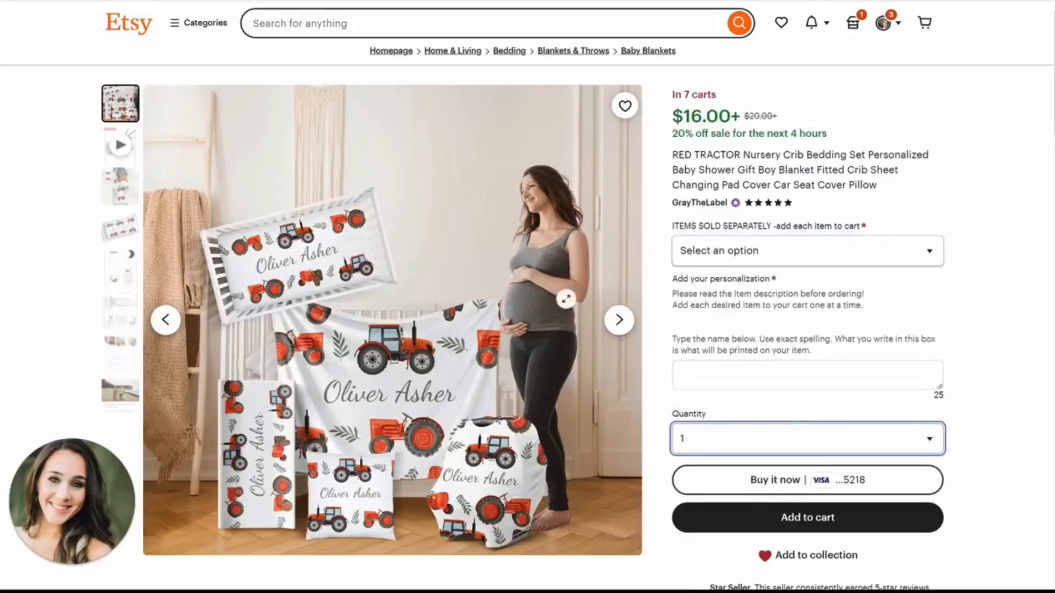
pyautogui.click(750, 251)
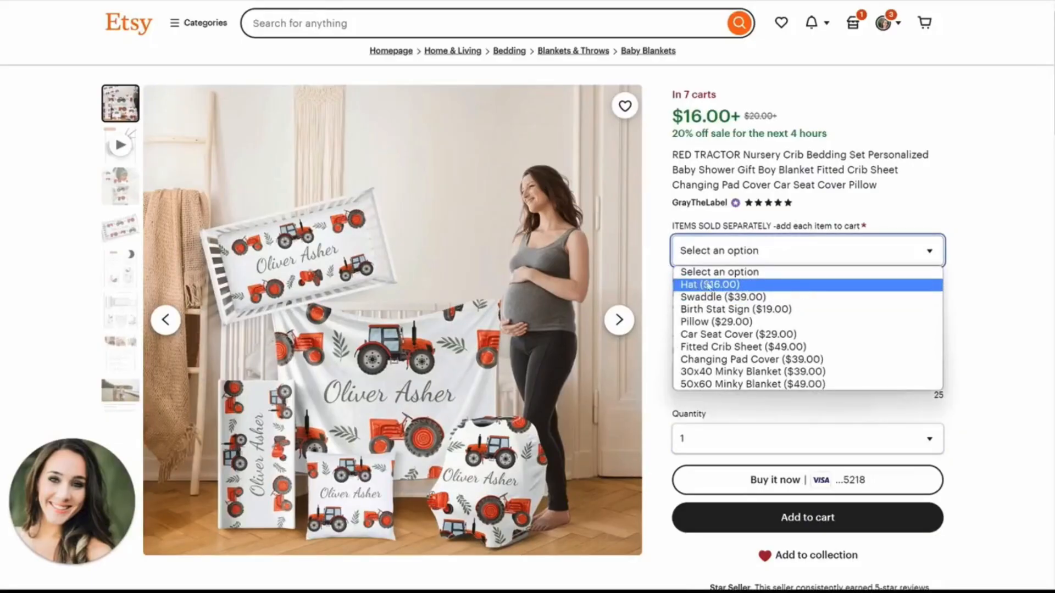
pyautogui.click(984, 264)
pyautogui.click(829, 246)
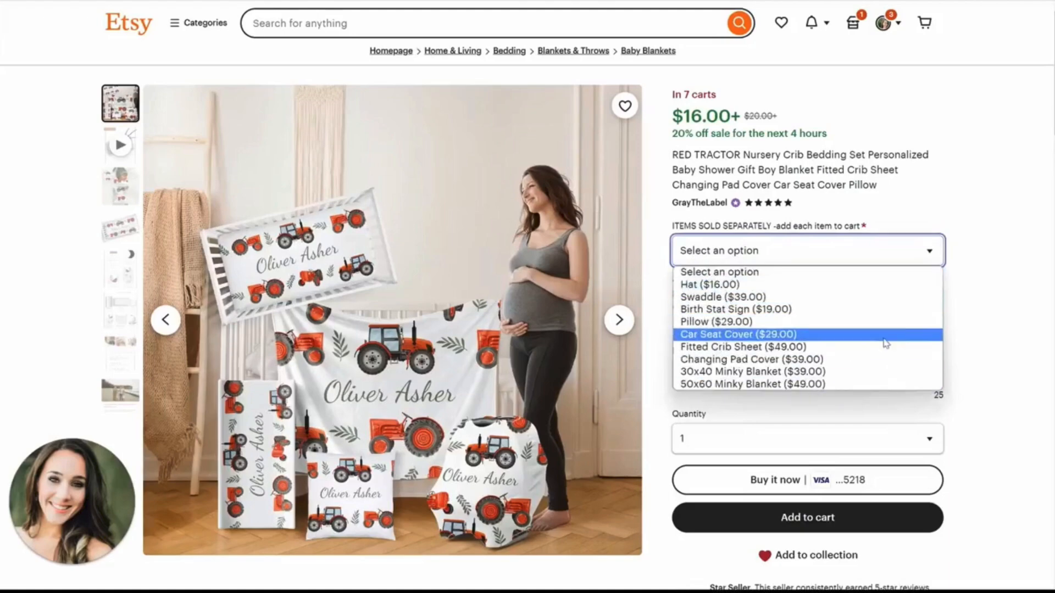
pyautogui.click(983, 317)
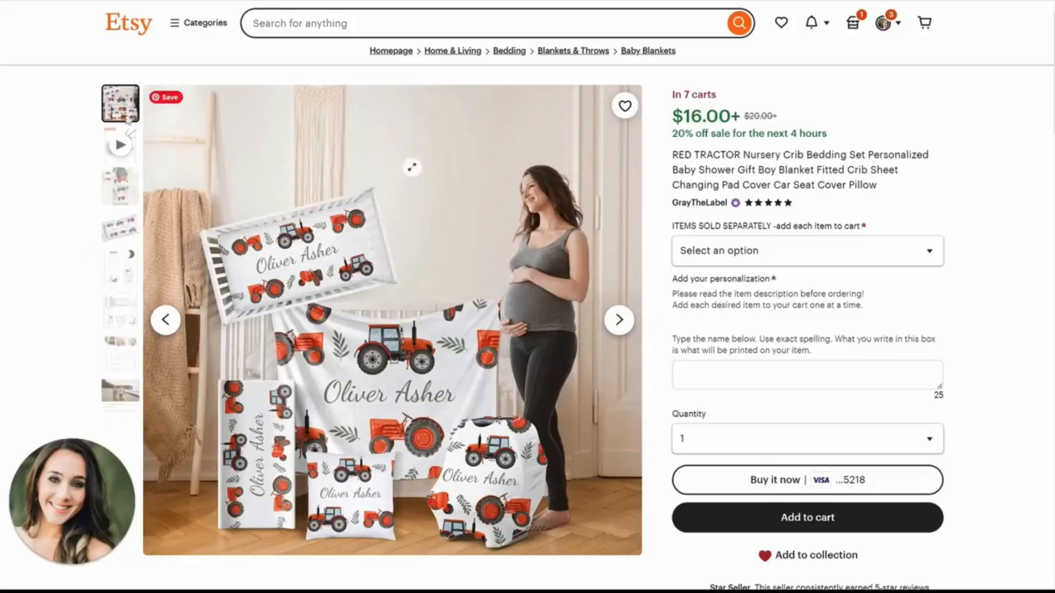
pyautogui.click(699, 259)
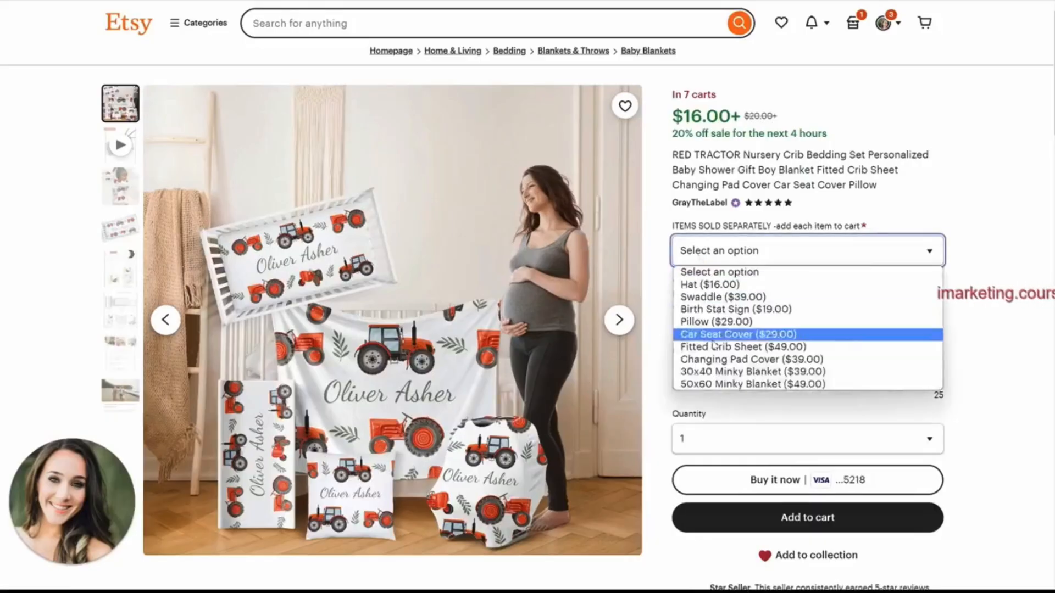
pyautogui.click(687, 194)
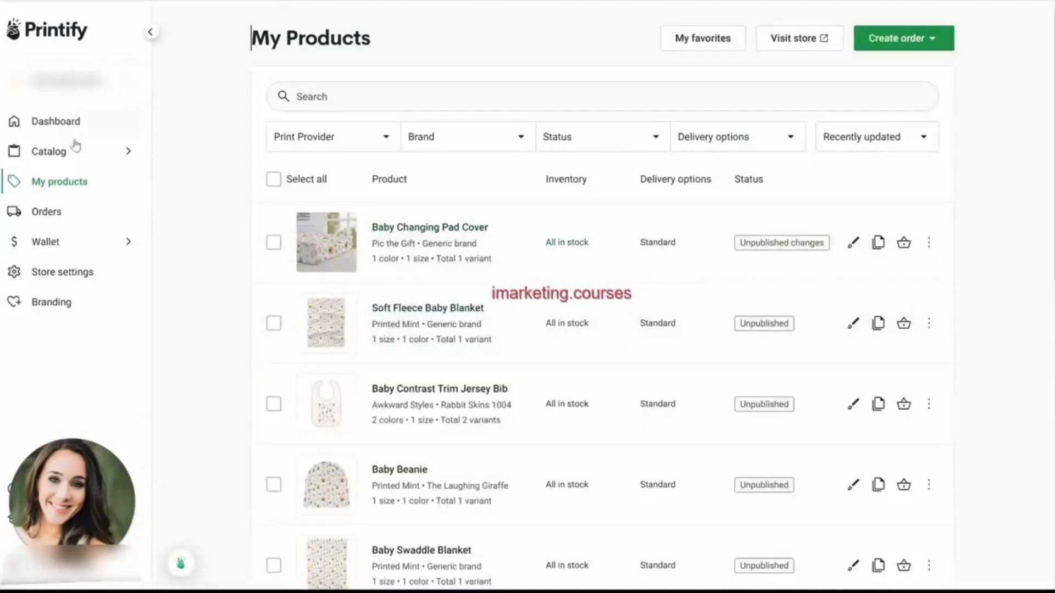
# - Switch to Printify and open the Baby Changing Pad Cover product from the product list
pyautogui.scroll(-1, 395, 202)
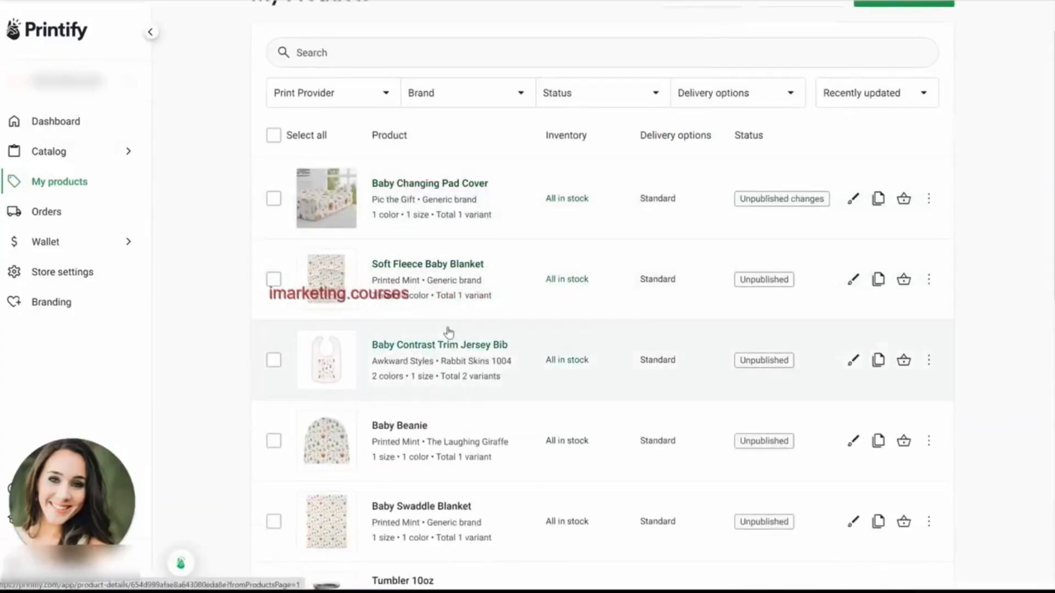
pyautogui.scroll(1, 541, 360)
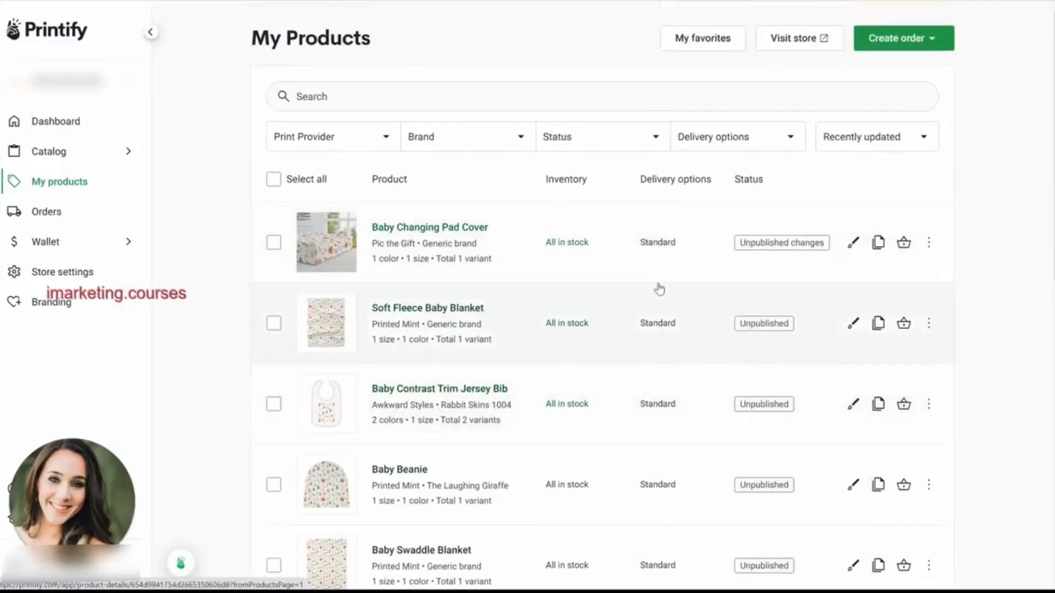
pyautogui.click(635, 244)
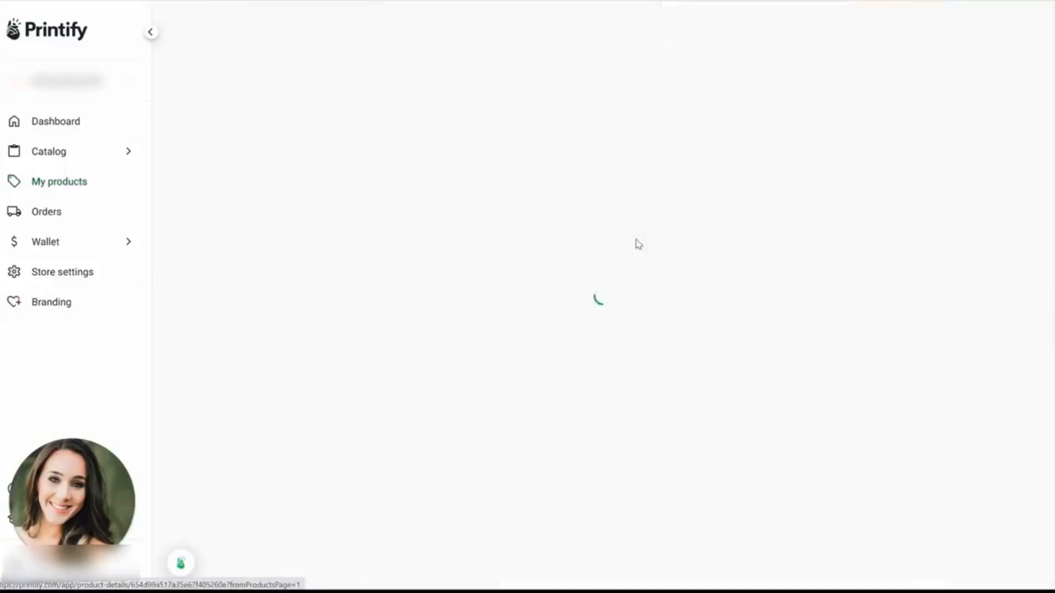
# - Review the changing pad cover's mockups, description, shipping profile, pricing and publishing settings
pyautogui.scroll(-5, 824, 285)
pyautogui.scroll(-5, 825, 304)
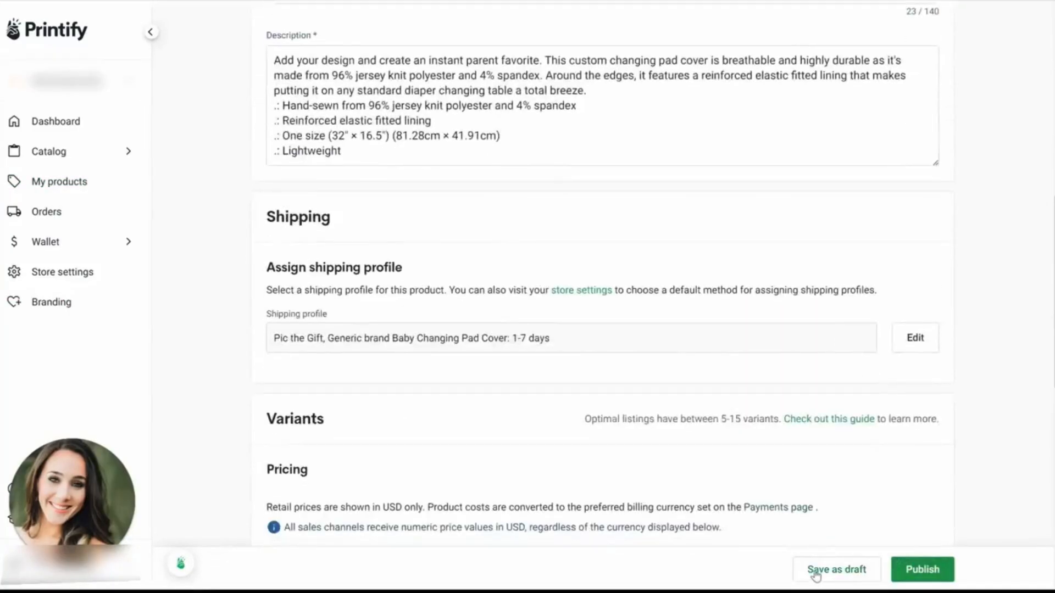
pyautogui.scroll(7, 680, 371)
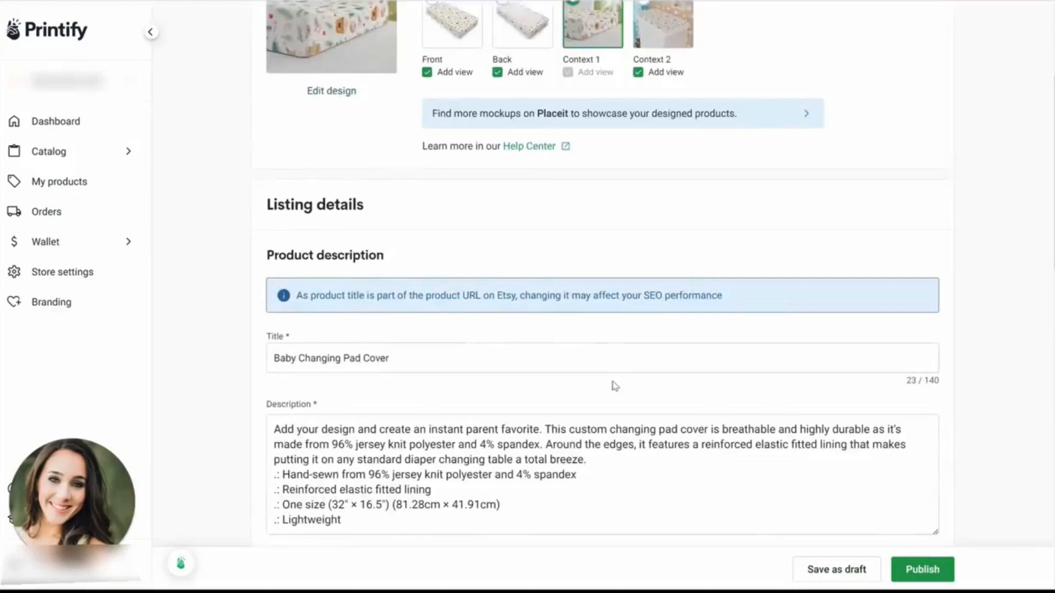
pyautogui.scroll(4, 614, 386)
pyautogui.scroll(-1, 693, 427)
pyautogui.scroll(1, 694, 427)
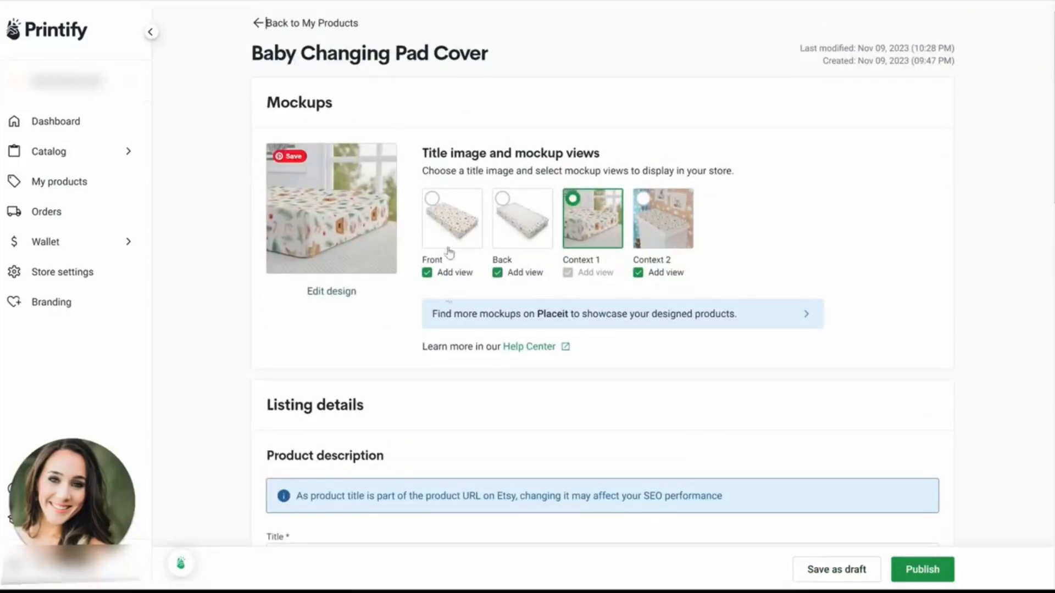
pyautogui.scroll(-20, 471, 302)
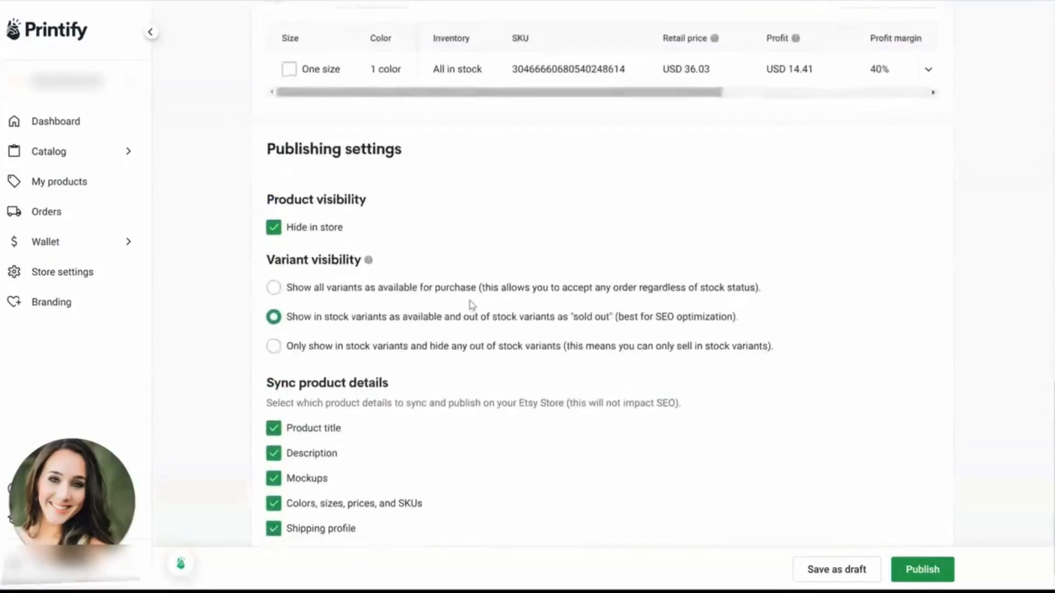
pyautogui.scroll(-1, 459, 282)
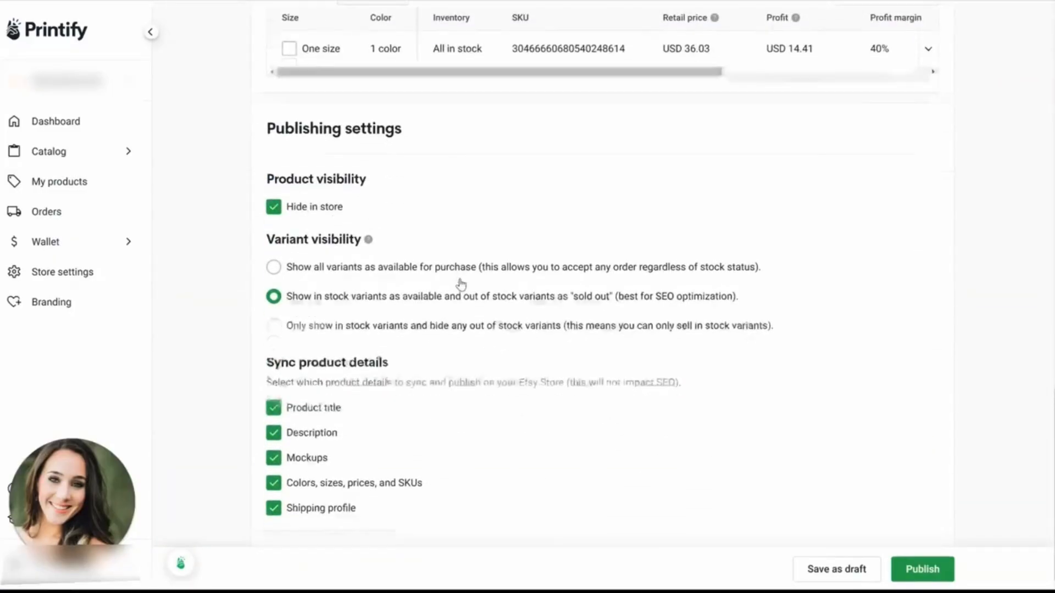
# - Publish the Baby Changing Pad Cover to the Etsy store and confirm syncing its product details
pyautogui.click(930, 571)
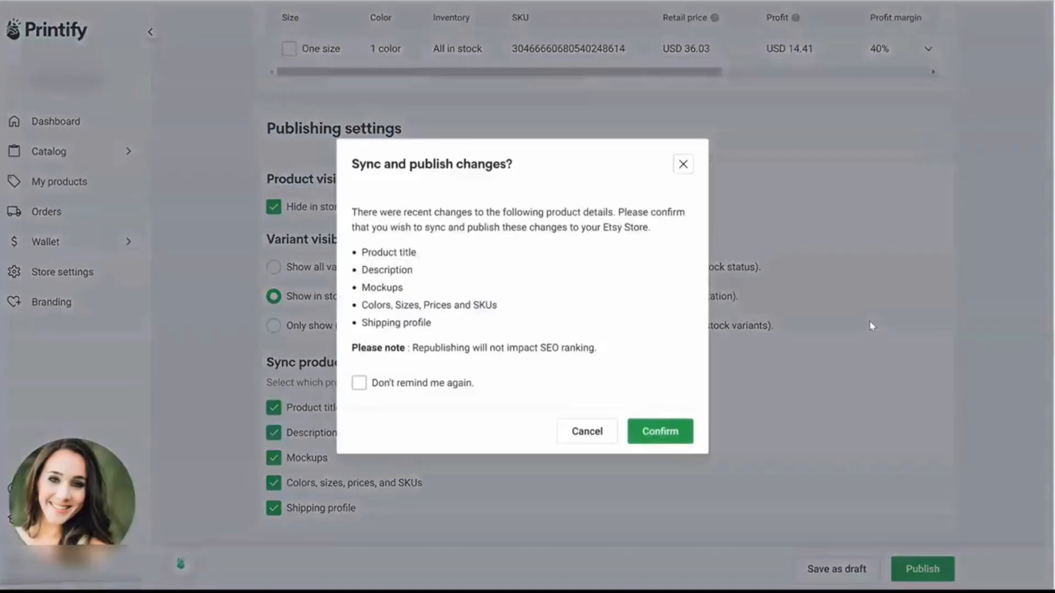
pyautogui.click(672, 432)
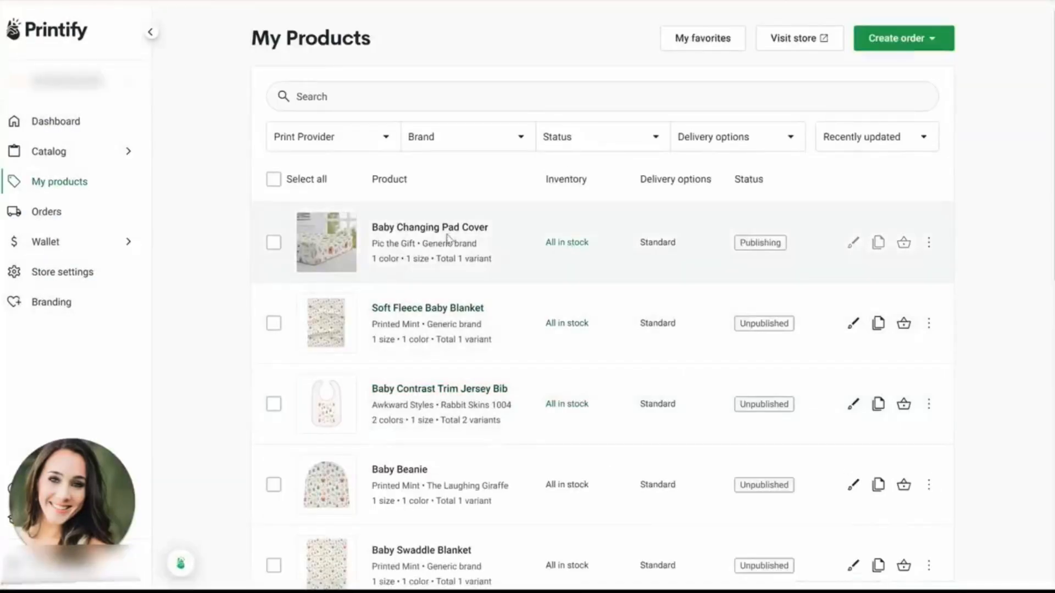
pyautogui.scroll(-1, 417, 346)
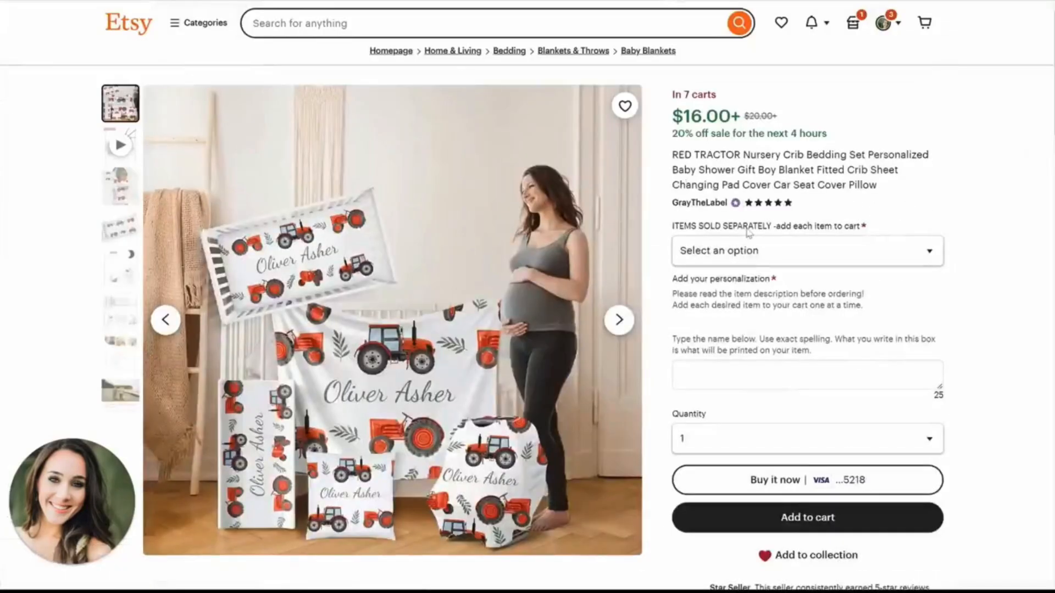
# - Recheck the example listing's item options, and read through the changing pad cover's draft in Etsy Shop Manager
pyautogui.click(753, 252)
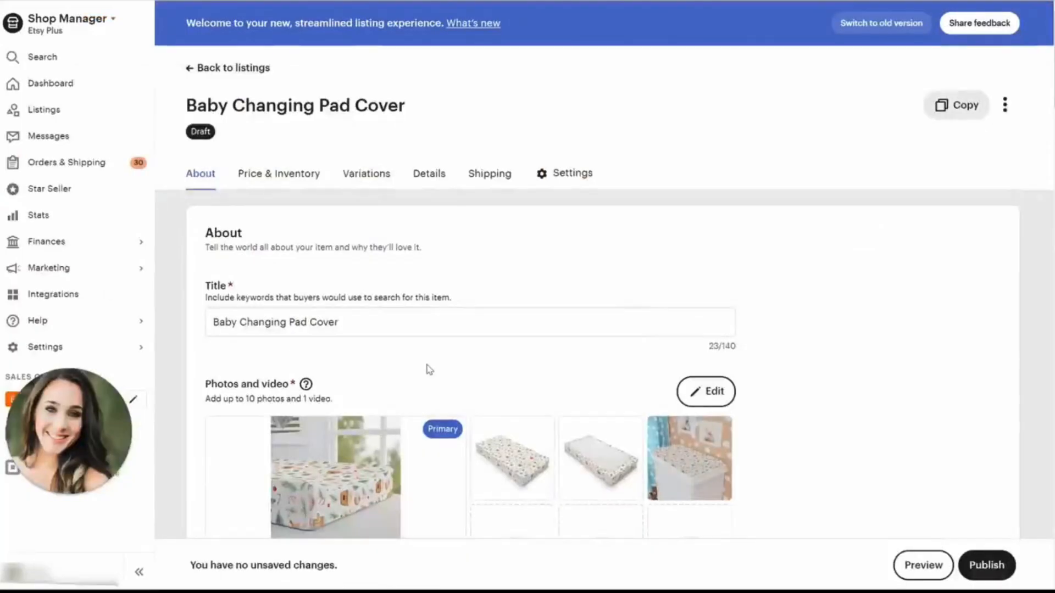
pyautogui.scroll(-10, 430, 369)
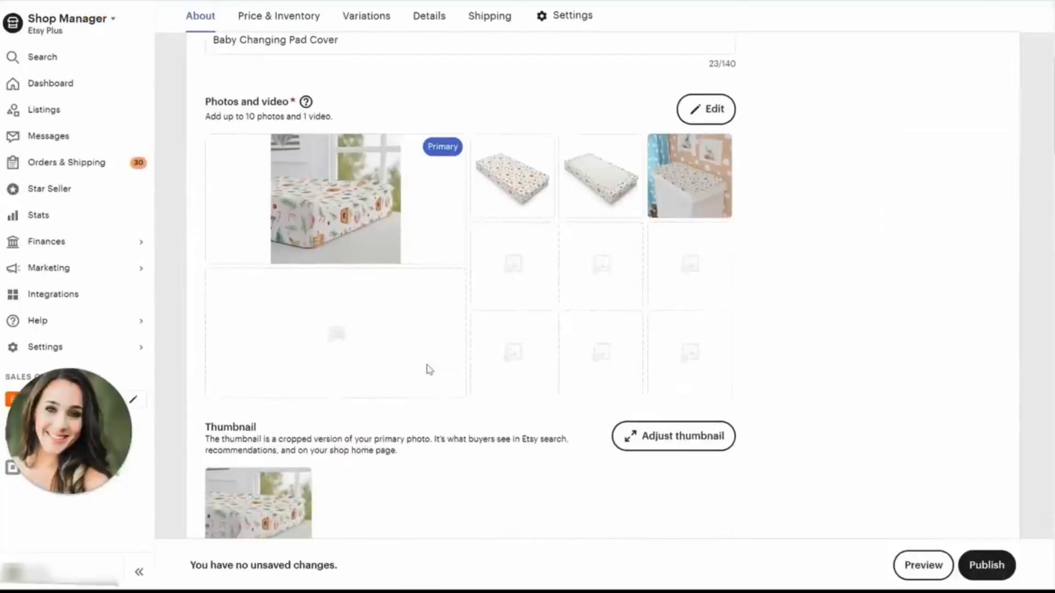
pyautogui.scroll(8, 430, 369)
pyautogui.scroll(2, 430, 369)
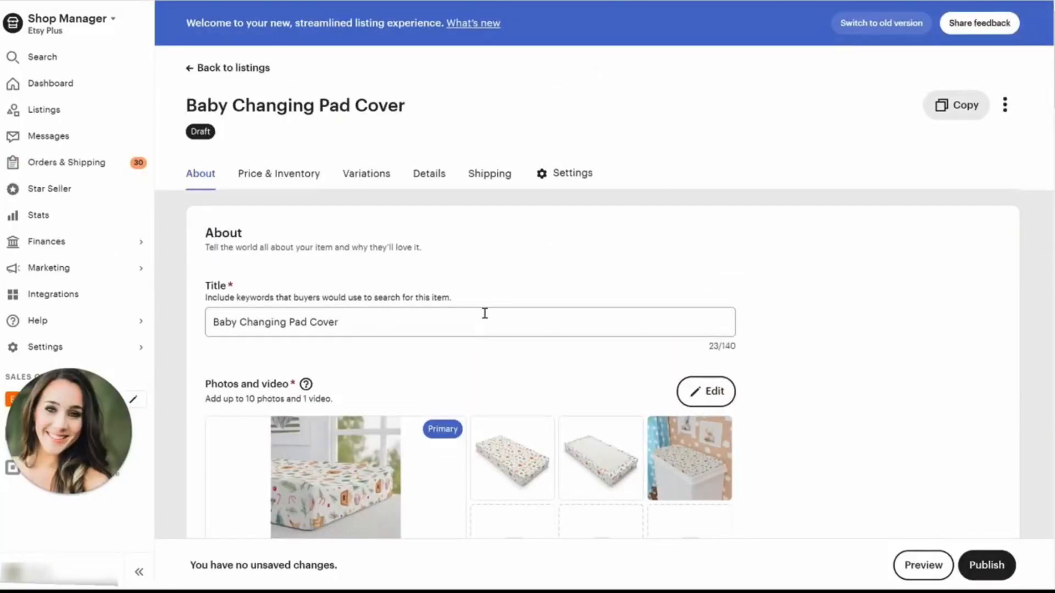
pyautogui.scroll(-15, 490, 321)
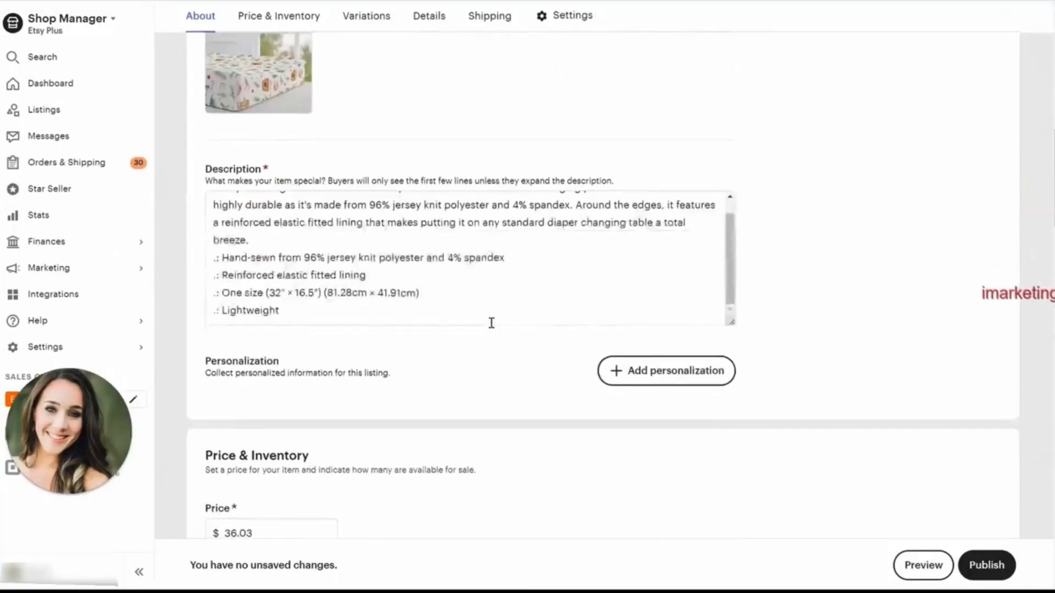
pyautogui.scroll(-4, 490, 322)
pyautogui.scroll(2, 490, 322)
pyautogui.moveTo(257, 250); pyautogui.dragTo(325, 252)
pyautogui.click(361, 266)
# - Create a custom variation for the listing named "ITEMS SOLD SEPARATELY - Add Each Item To Cart"
pyautogui.scroll(-3, 360, 266)
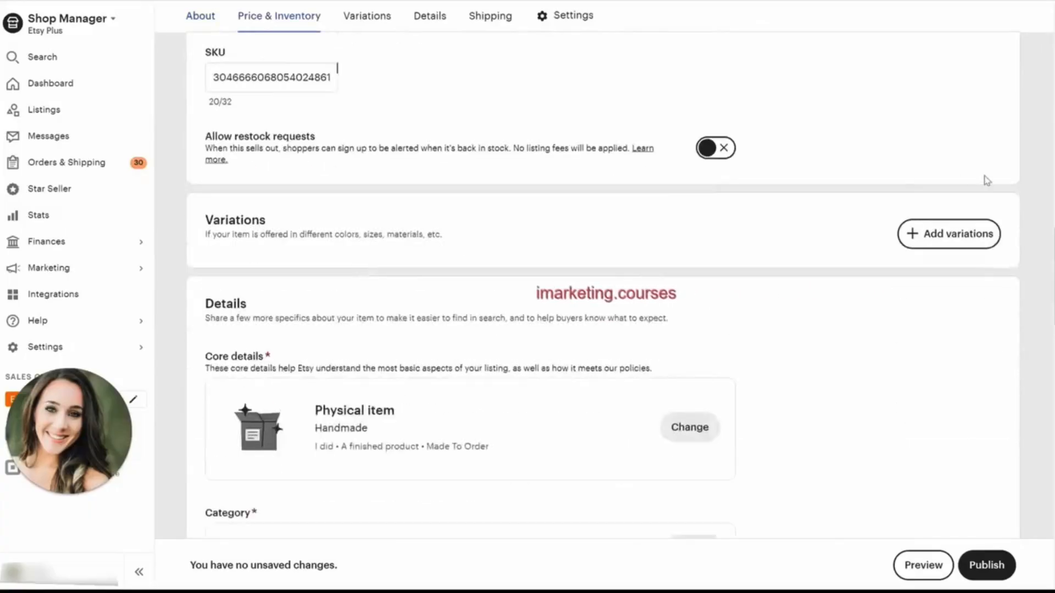
pyautogui.click(930, 242)
pyautogui.click(349, 332)
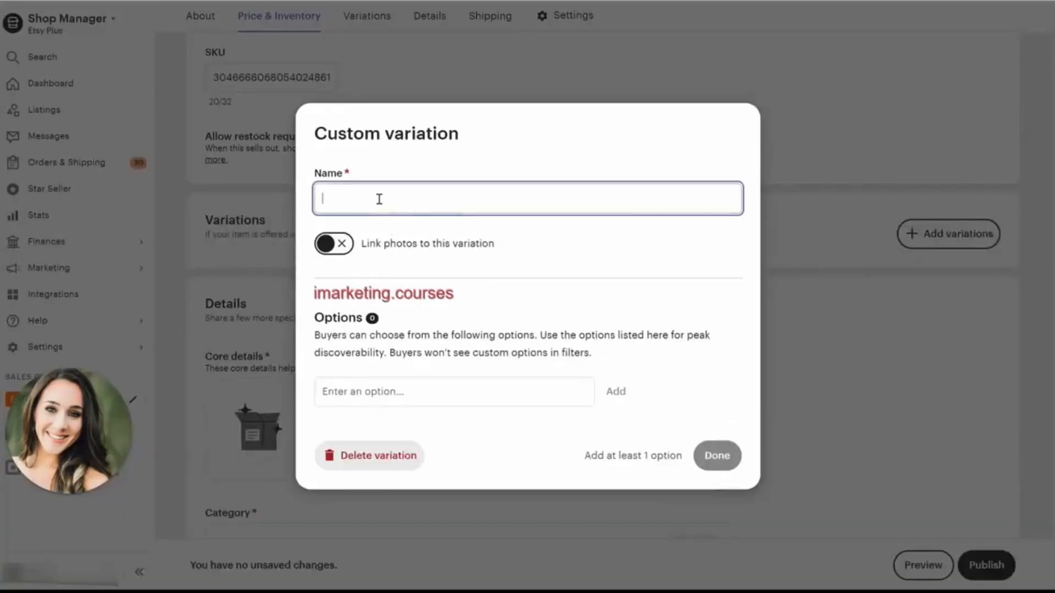
pyautogui.click(379, 199)
pyautogui.click(472, 278)
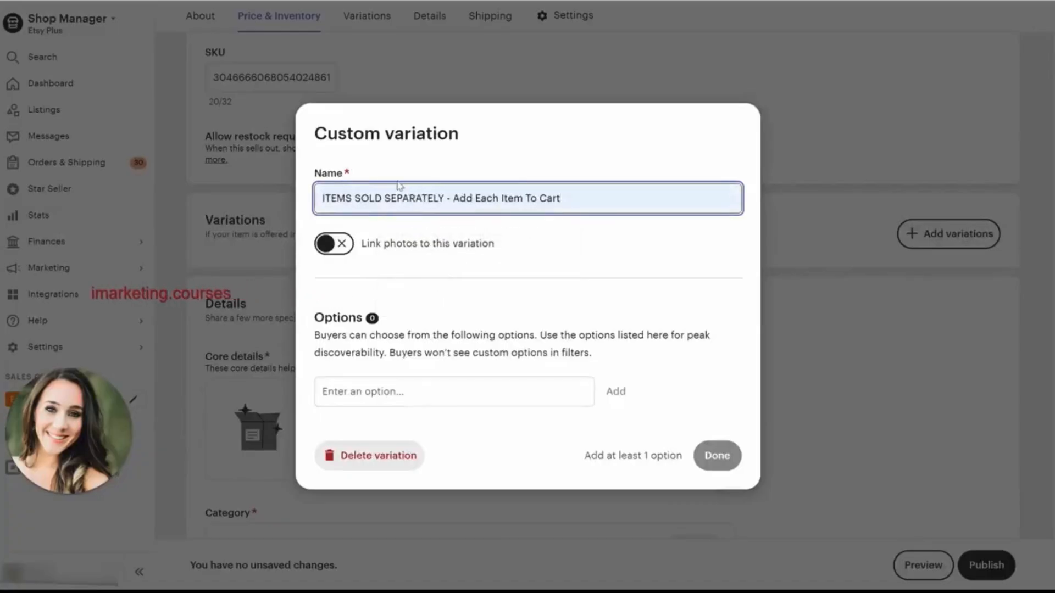
# - Try "Bundle" as the variation name, and restore "ITEMS SOLD SEPARATELY - Add Each Item To Cart"
pyautogui.click(369, 198)
pyautogui.tripleClick(664, 196)
pyautogui.write('Bund')
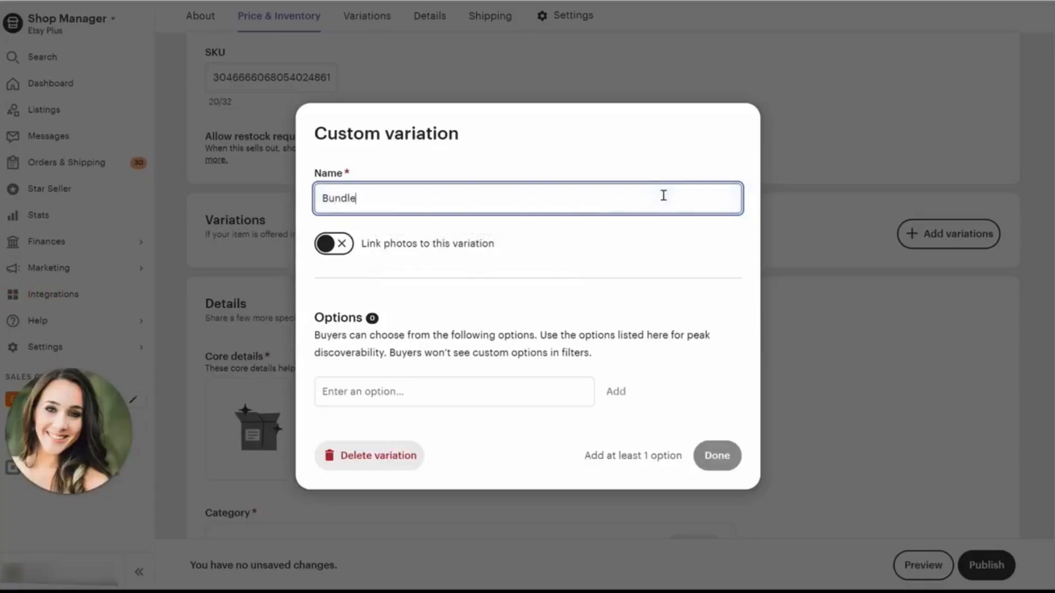
pyautogui.click(333, 195)
pyautogui.click(436, 278)
# - Add the options Changing Pad, Bib, Beanie Hat and Swaddle Blanket to the custom variation
pyautogui.click(348, 396)
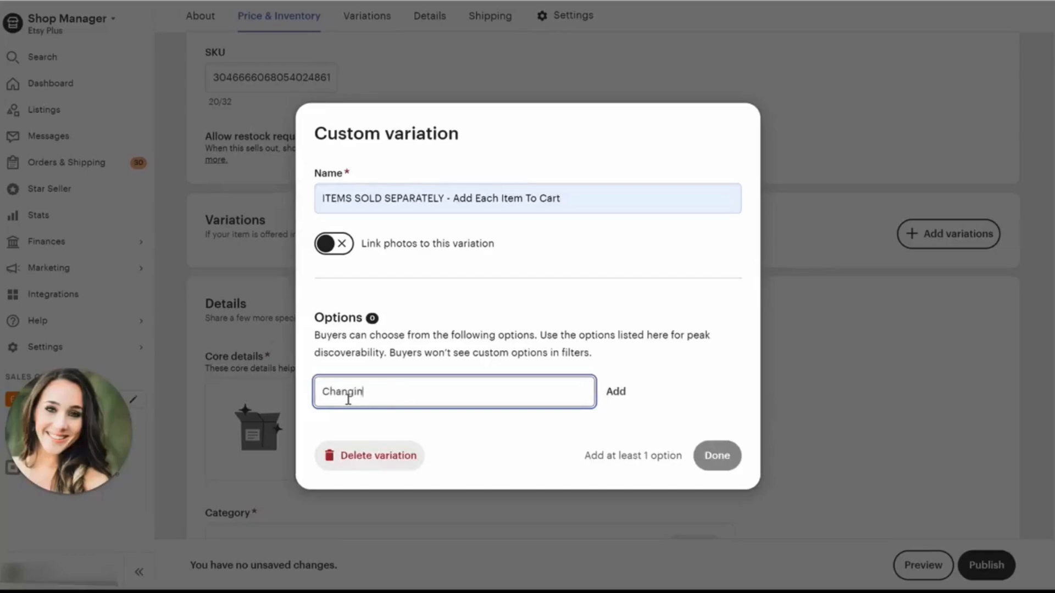
pyautogui.write('Changing Pad')
pyautogui.press('Return')
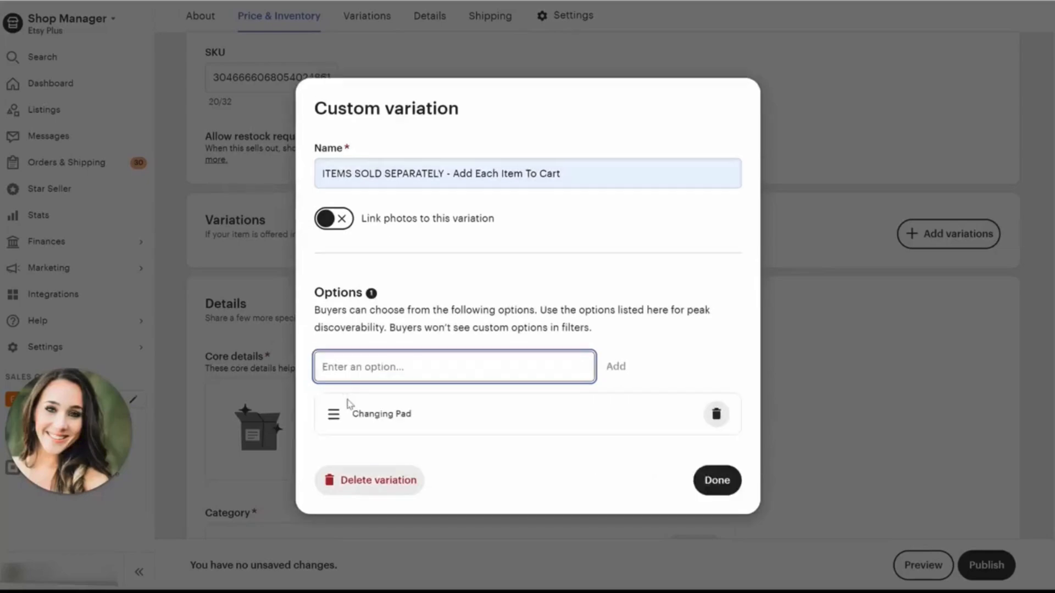
pyautogui.write('Bib')
pyautogui.press('Return')
pyautogui.write('Beanie Hat')
pyautogui.press('Return')
pyautogui.write('Swaddle B')
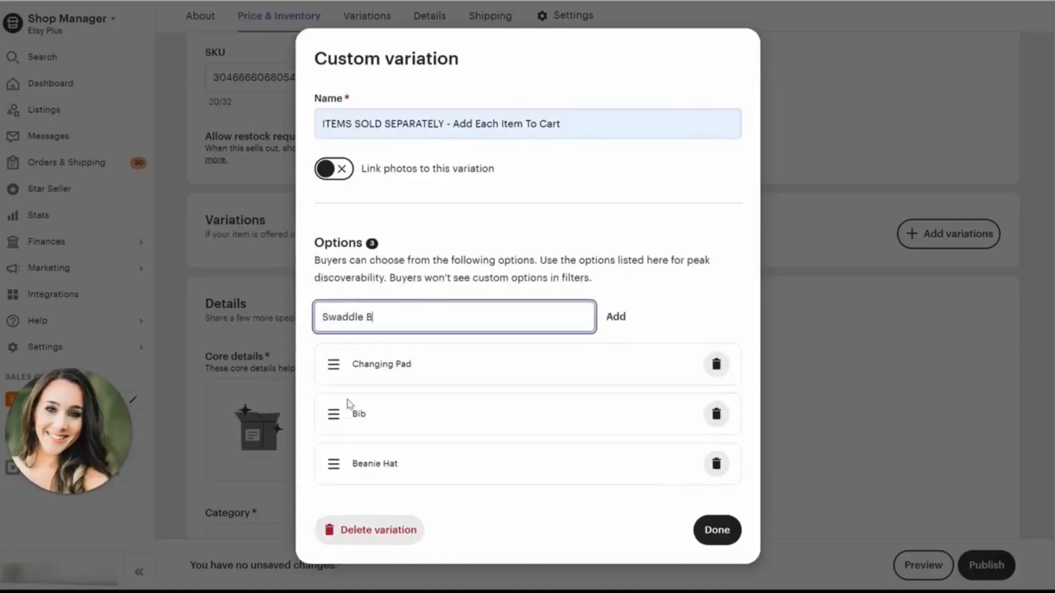
pyautogui.write('lanket')
pyautogui.press('Return')
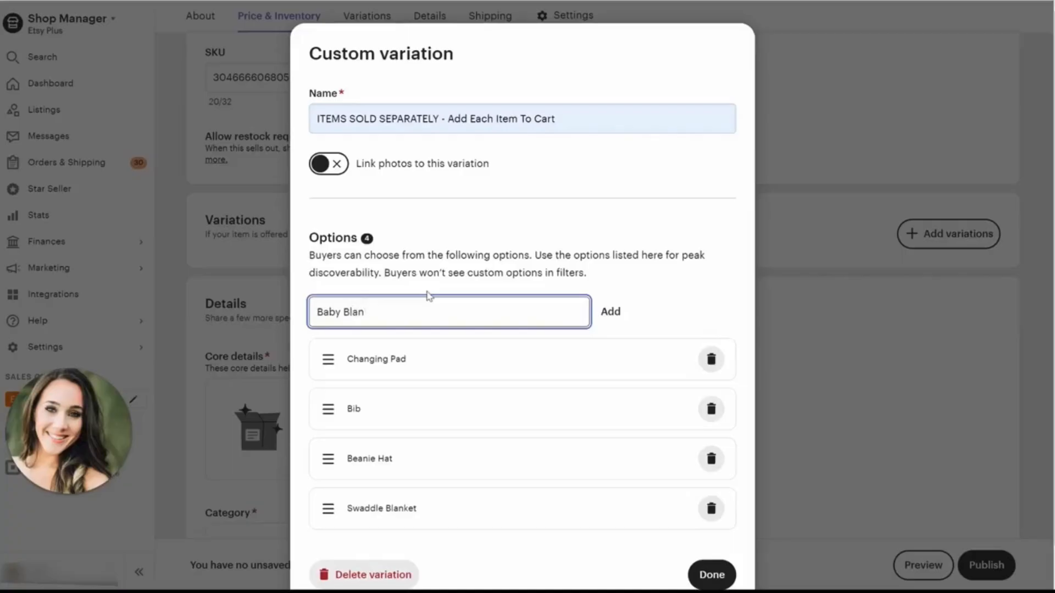
# - Add the options Baby Blanket and Swaddle + Hat, and finish the custom variation
pyautogui.write('ket')
pyautogui.press('Return')
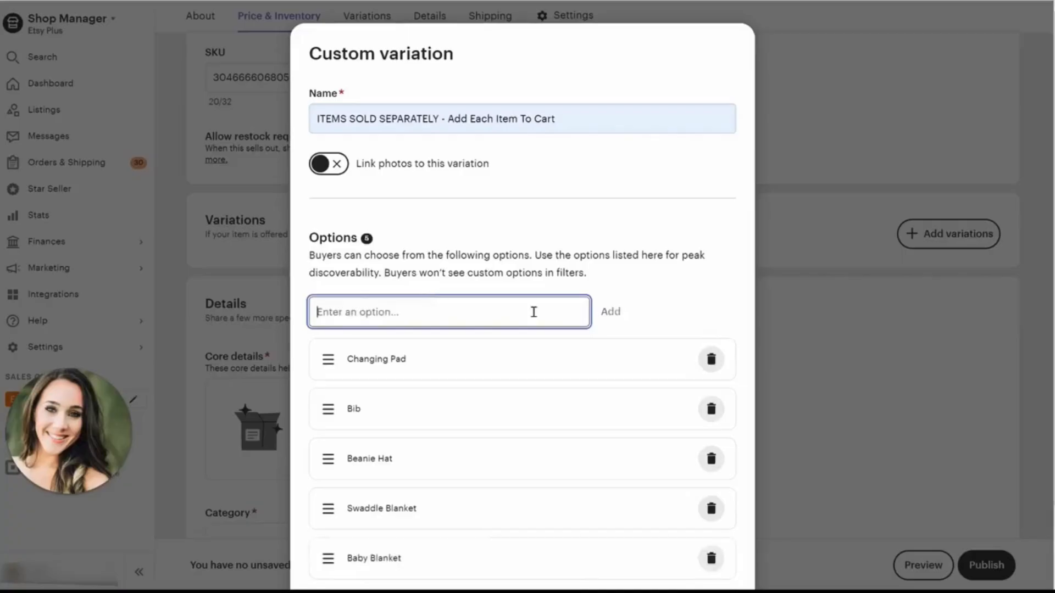
pyautogui.write('Swaddle + Hat')
pyautogui.press('Return')
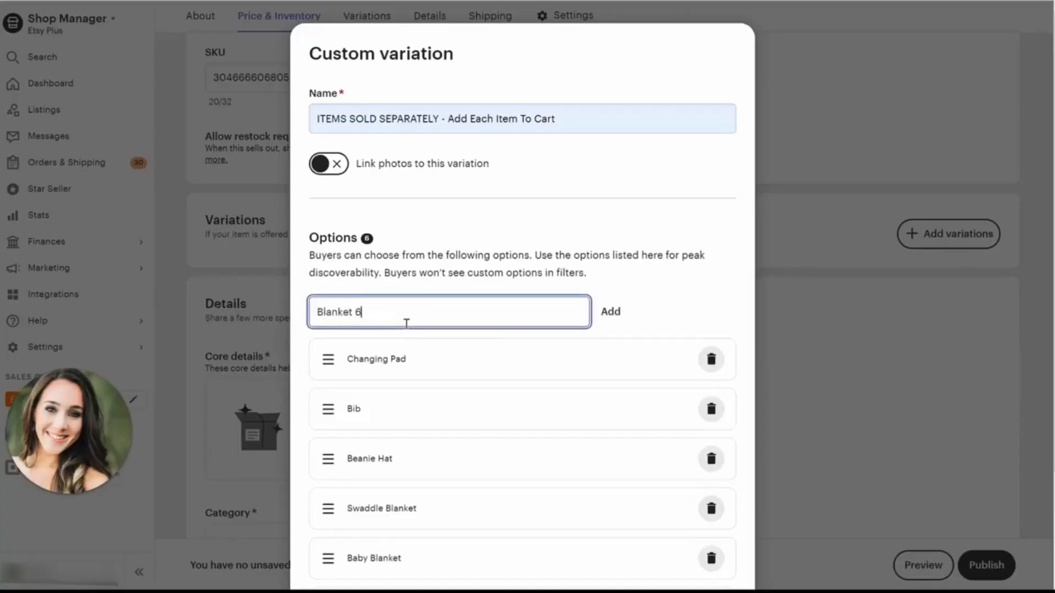
pyautogui.scroll(-3, 478, 442)
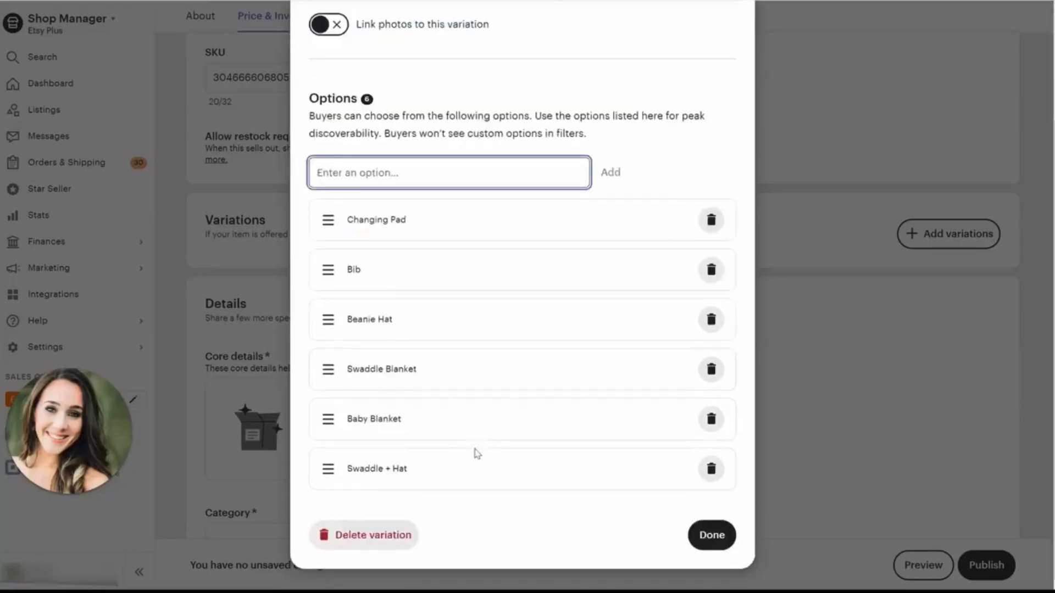
pyautogui.scroll(2, 517, 475)
pyautogui.scroll(-2, 484, 520)
pyautogui.scroll(2, 487, 478)
pyautogui.scroll(-3, 483, 437)
pyautogui.scroll(2, 544, 506)
pyautogui.click(712, 584)
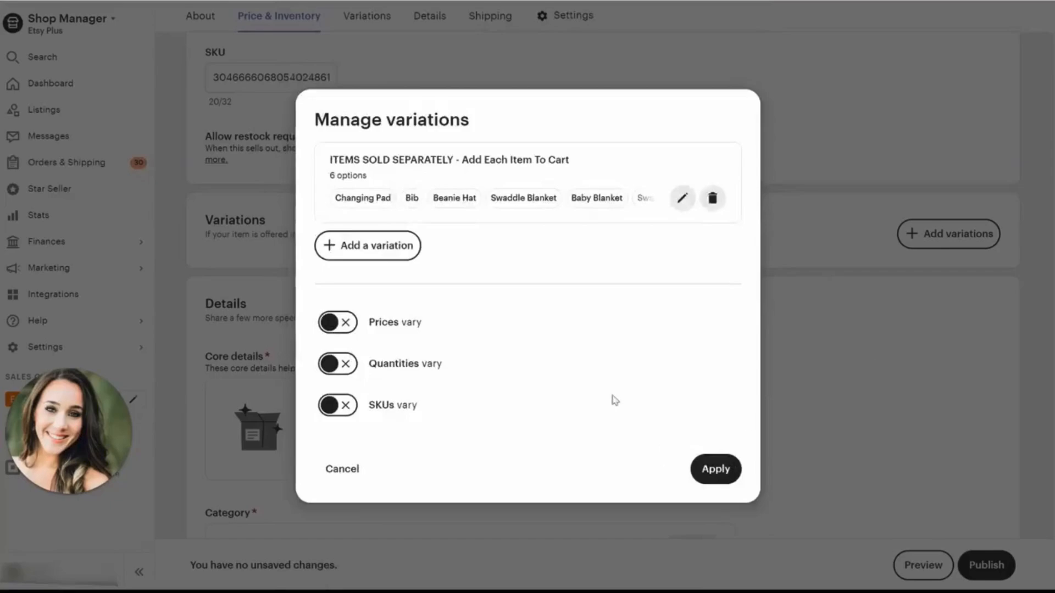
# - Make prices vary by option, apply the variation, and price Changing Pad and Bib at $50 each
pyautogui.click(339, 325)
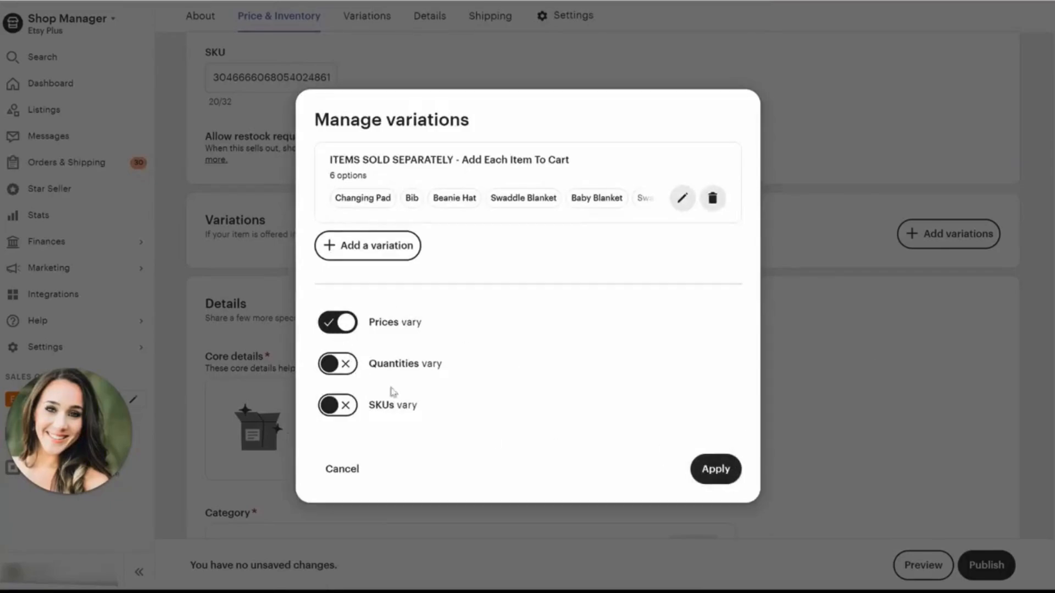
pyautogui.click(723, 470)
pyautogui.click(473, 347)
pyautogui.write('50')
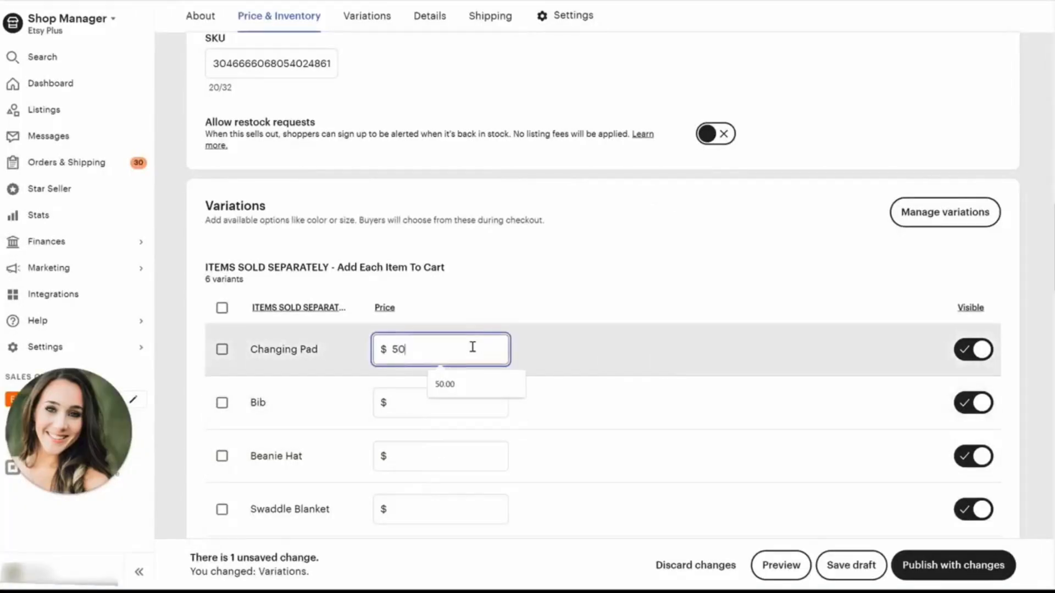
pyautogui.click(404, 401)
pyautogui.write('50')
# - Price Beanie Hat, Swaddle Blanket and Baby Blanket at $50 each, and Swaddle + Hat at $100
pyautogui.scroll(-2, 407, 390)
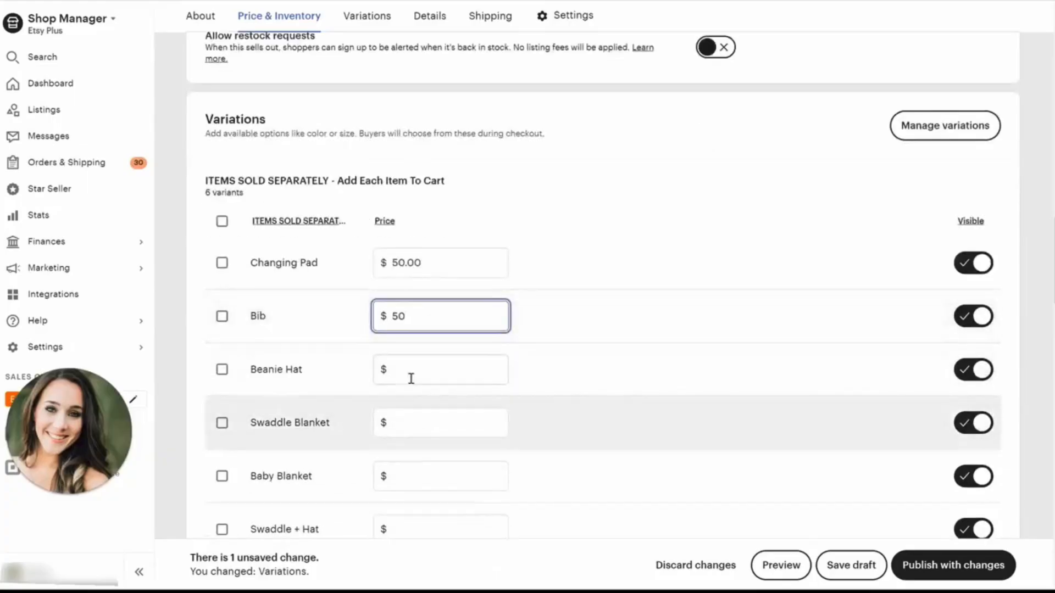
pyautogui.click(409, 377)
pyautogui.write('50')
pyautogui.scroll(-1, 410, 377)
pyautogui.click(410, 377)
pyautogui.write('50')
pyautogui.click(421, 438)
pyautogui.write('50')
pyautogui.scroll(-1, 422, 438)
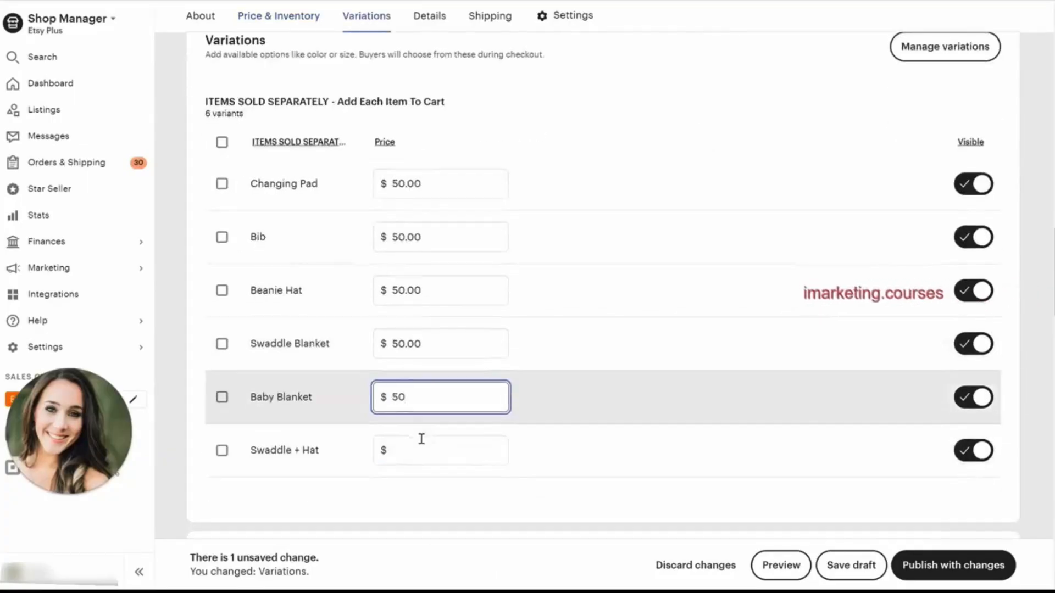
pyautogui.click(422, 444)
pyautogui.write('100')
pyautogui.click(537, 500)
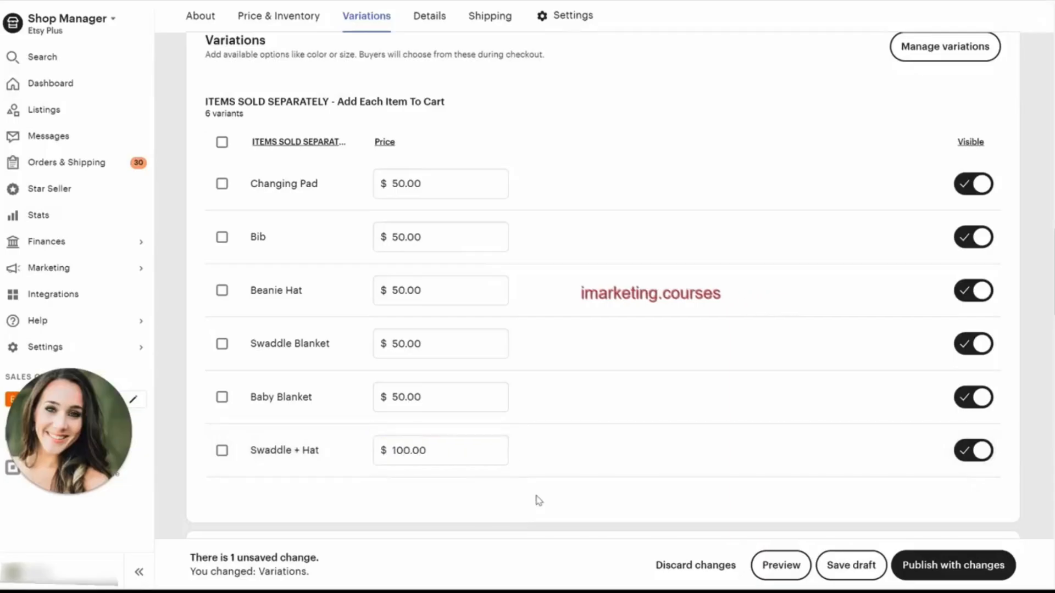
# - Review the listing's description, title, photos, category and attributes for the changing pad cover
pyautogui.scroll(-1, 560, 417)
pyautogui.scroll(10, 561, 416)
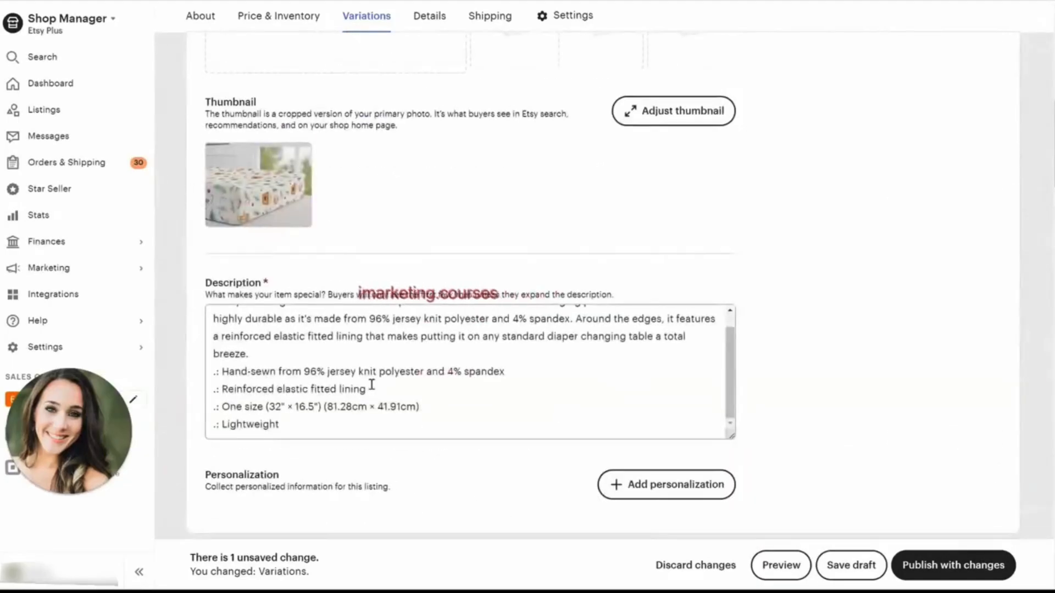
pyautogui.moveTo(228, 320); pyautogui.dragTo(398, 452)
pyautogui.click(406, 461)
pyautogui.scroll(10, 408, 414)
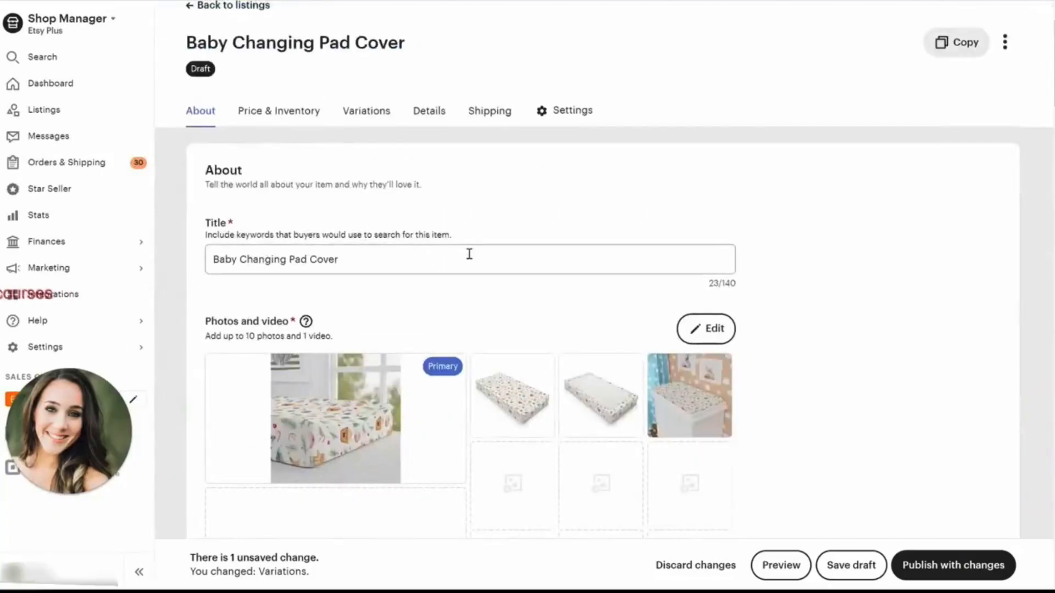
pyautogui.scroll(-15, 469, 254)
pyautogui.scroll(-2, 468, 255)
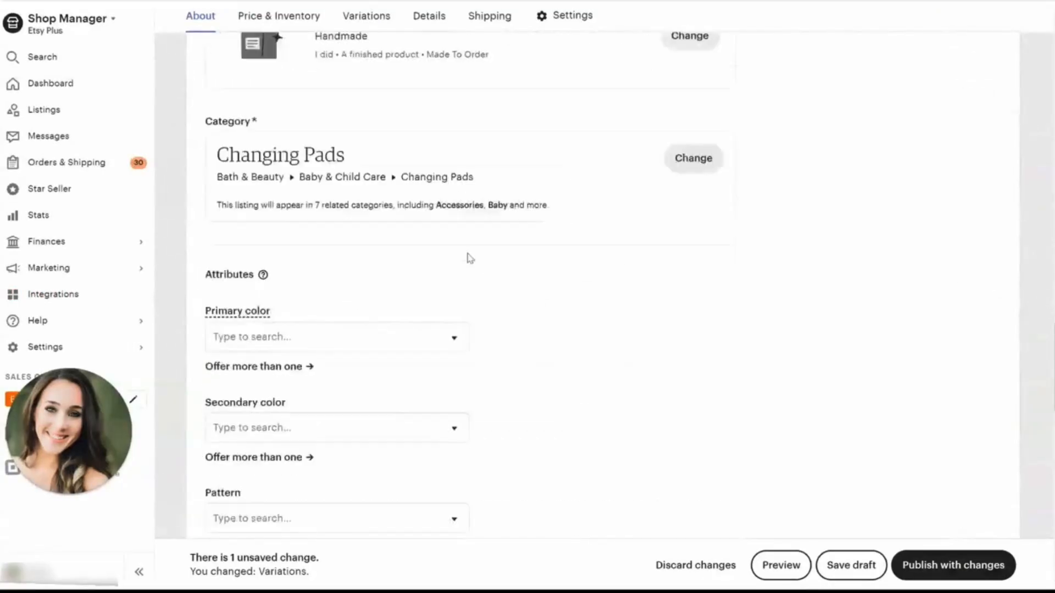
pyautogui.scroll(8, 829, 428)
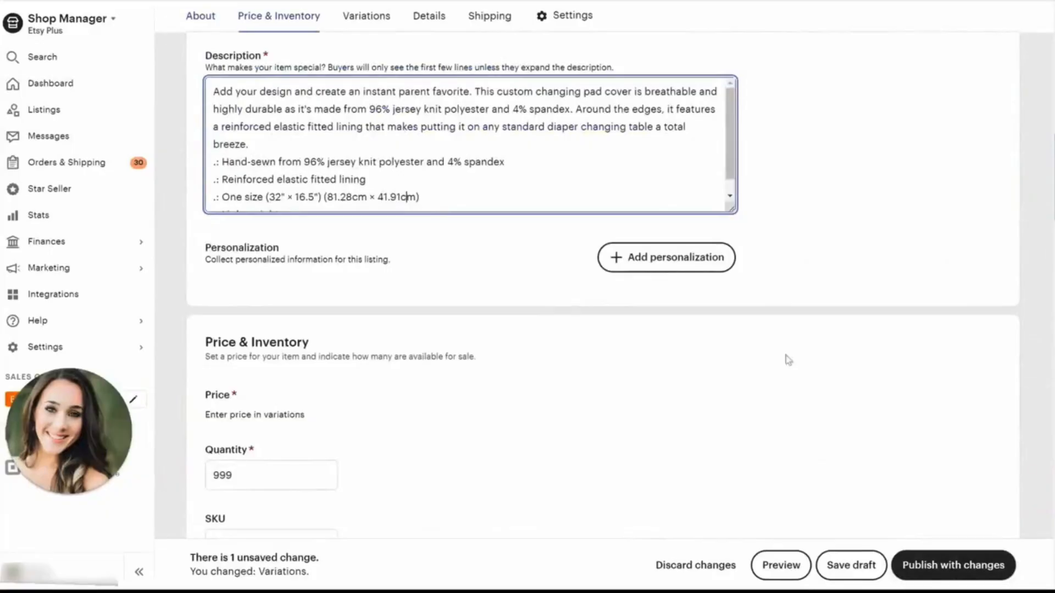
pyautogui.scroll(10, 822, 391)
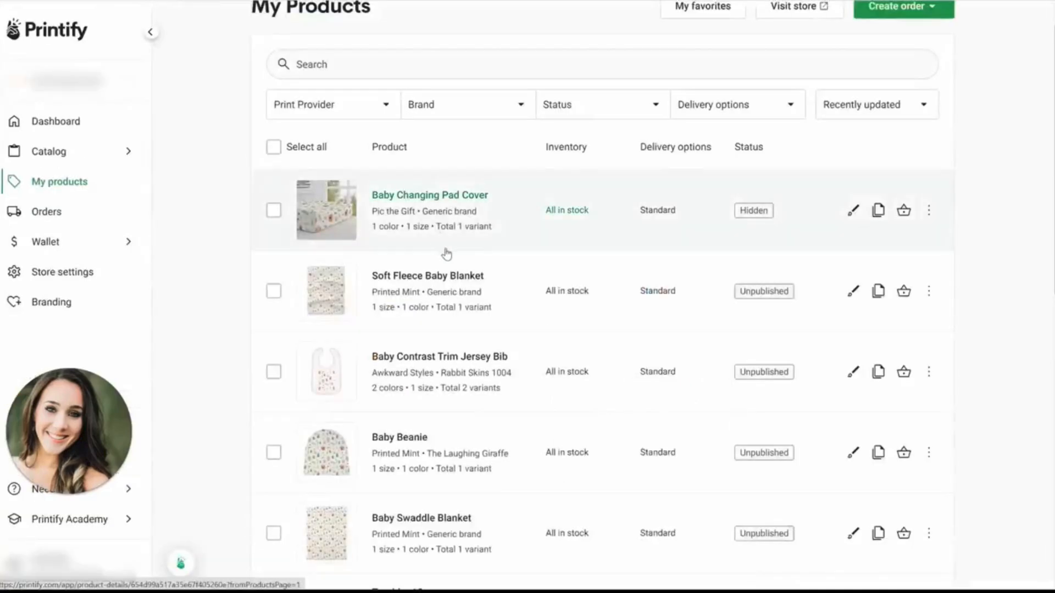
# - In Printify, duplicate the Baby Beanie product and open the copy's design for editing
pyautogui.scroll(-1, 522, 278)
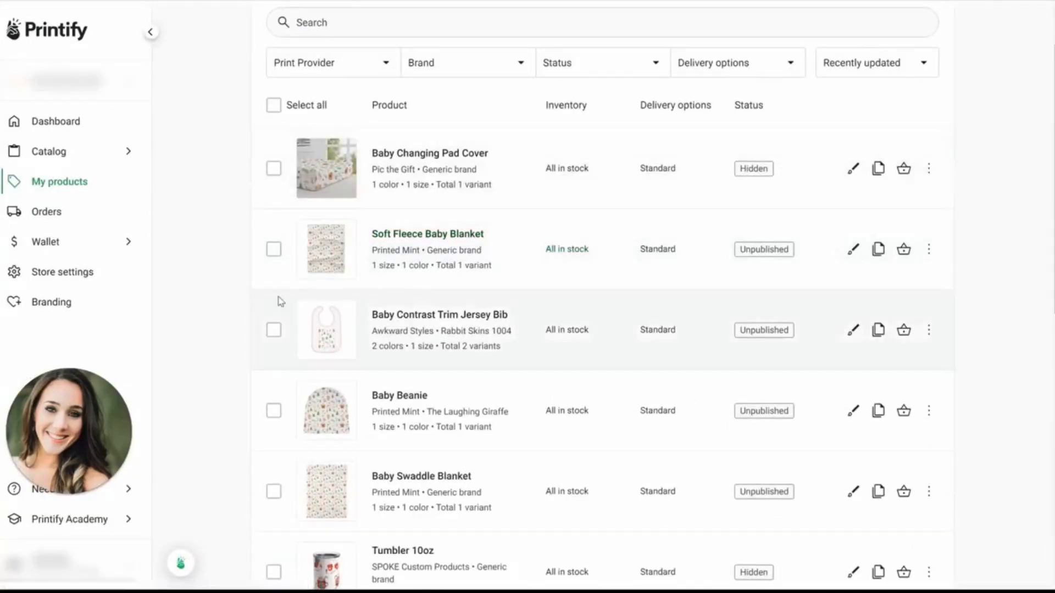
pyautogui.scroll(-1, 504, 310)
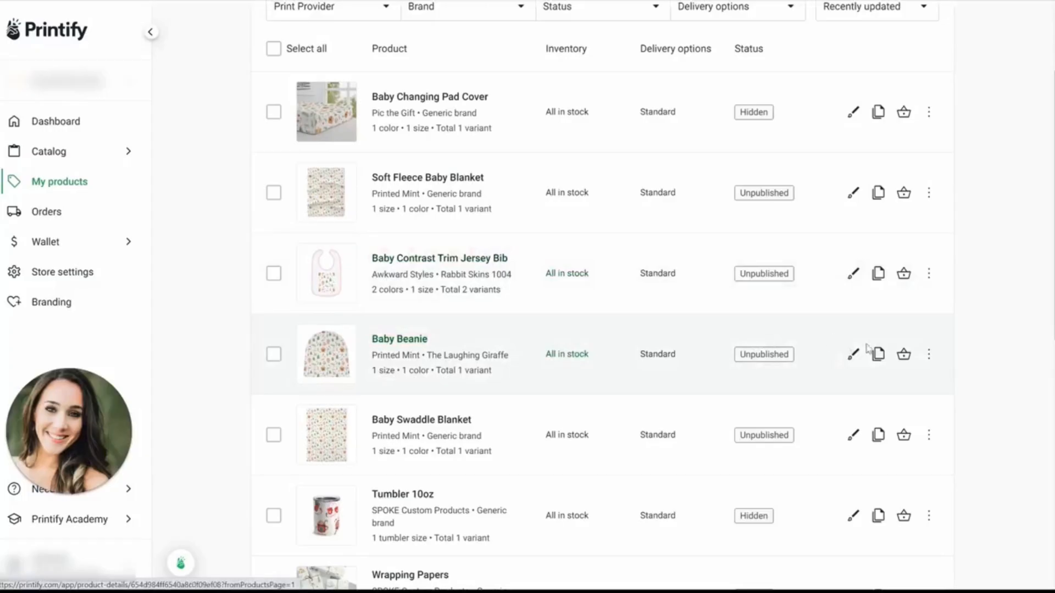
pyautogui.click(877, 356)
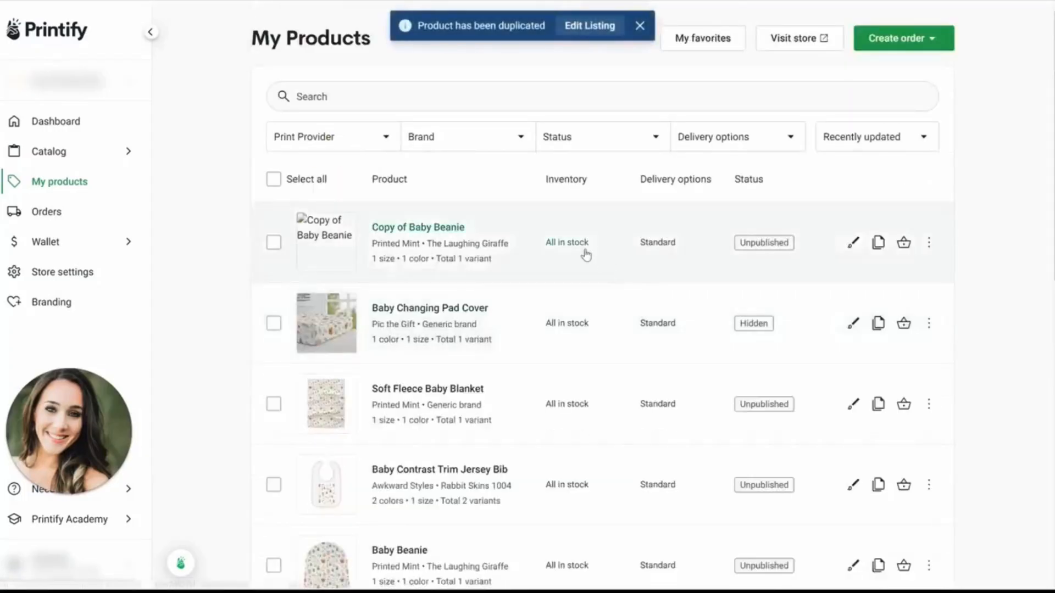
pyautogui.click(852, 243)
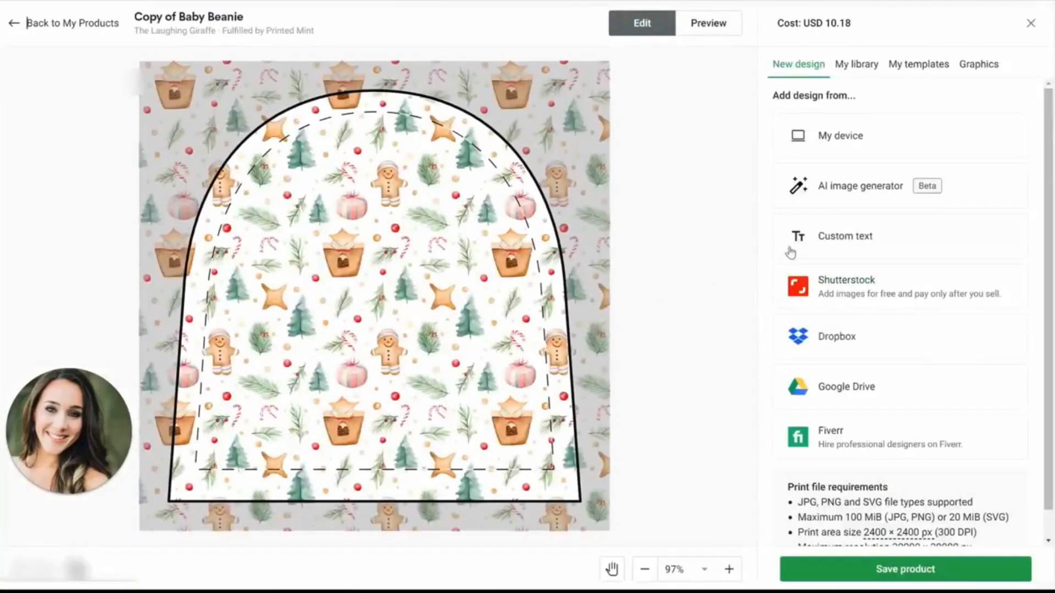
# - Add the baby's first name as custom text across the middle of the beanie and save the product design
pyautogui.click(840, 235)
pyautogui.write('Grace')
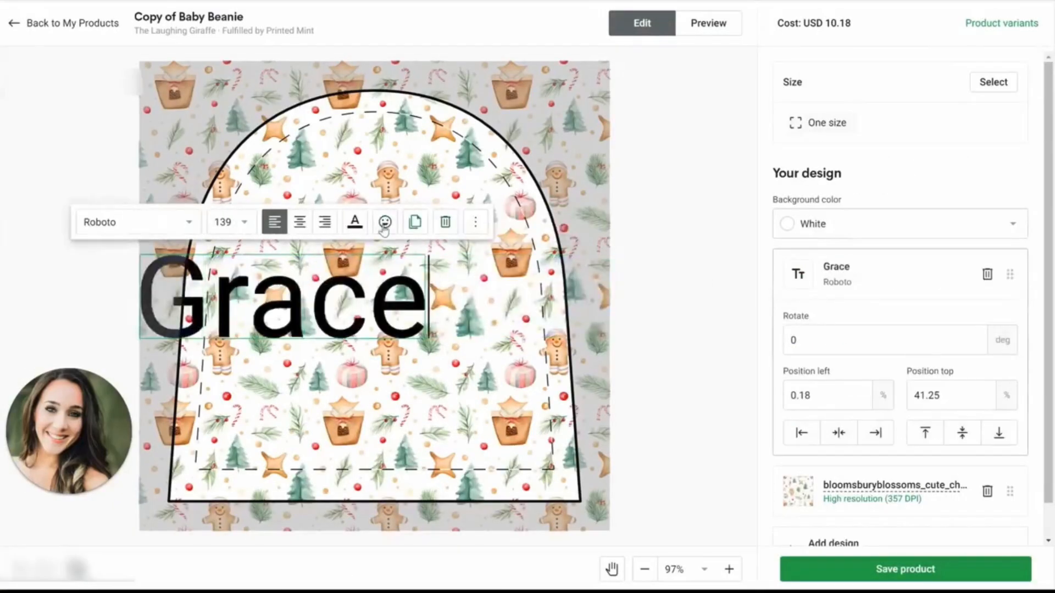
pyautogui.click(382, 394)
pyautogui.moveTo(336, 333); pyautogui.dragTo(415, 363)
pyautogui.click(841, 569)
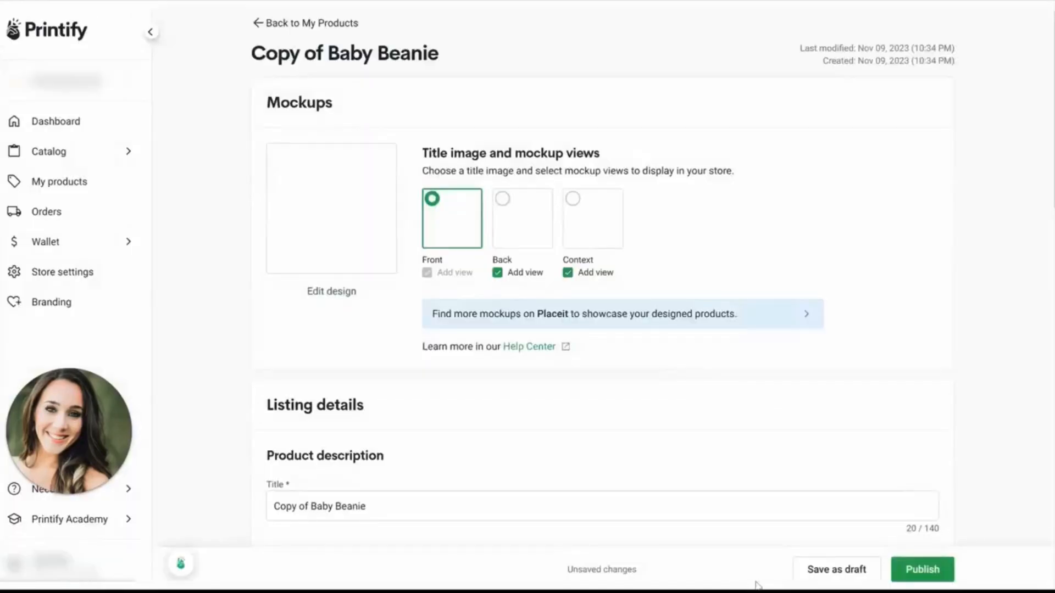
# - Retitle the beanie copy with "Order" followed by the customer's first name, and save it as a draft
pyautogui.scroll(-3, 730, 381)
pyautogui.moveTo(490, 335); pyautogui.dragTo(240, 341)
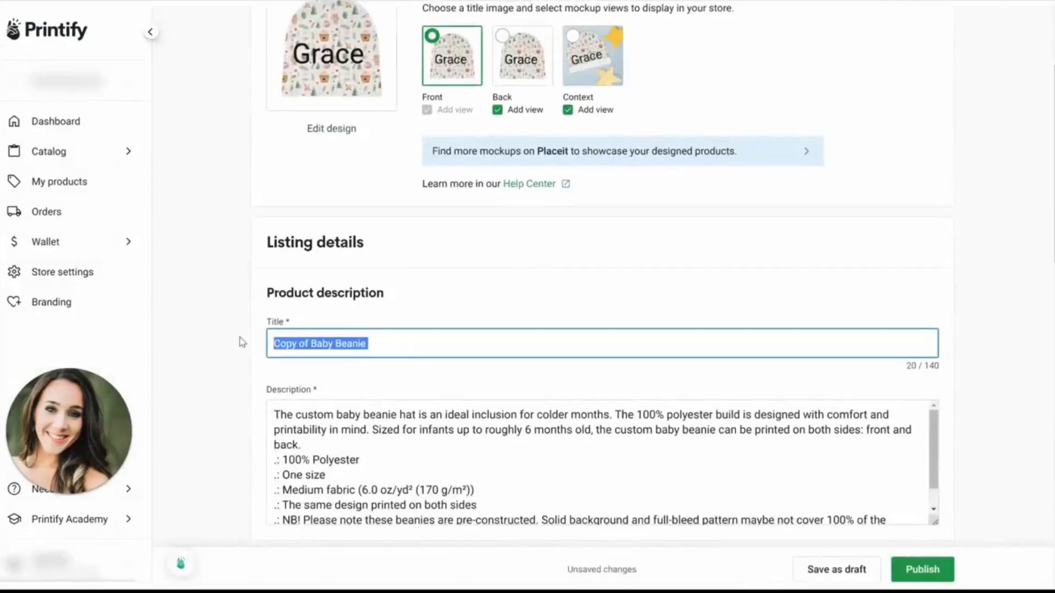
pyautogui.press('BackSpace')
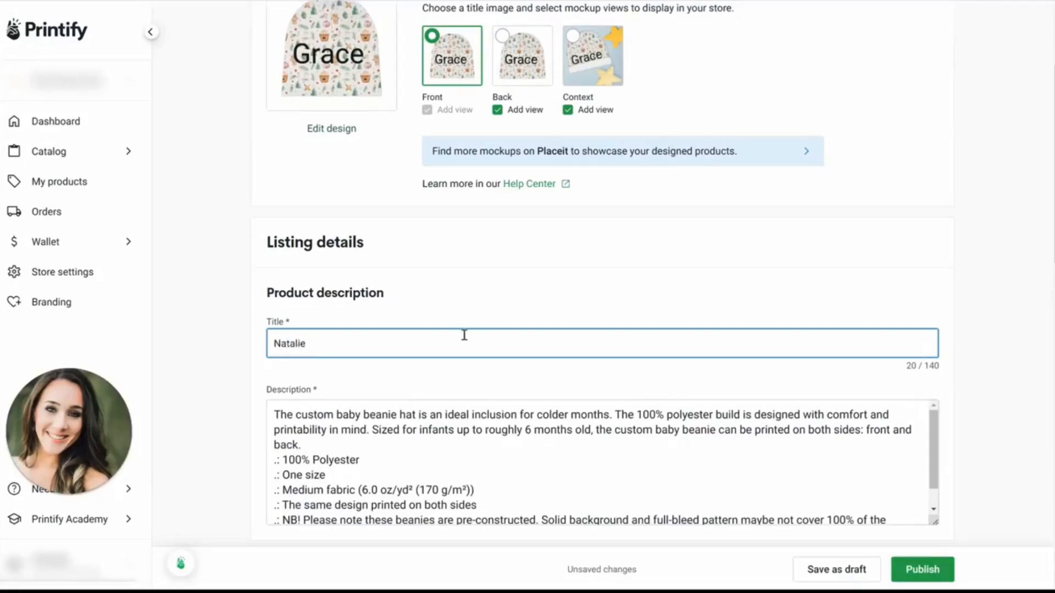
pyautogui.moveTo(406, 343); pyautogui.dragTo(233, 349)
pyautogui.write('Order')
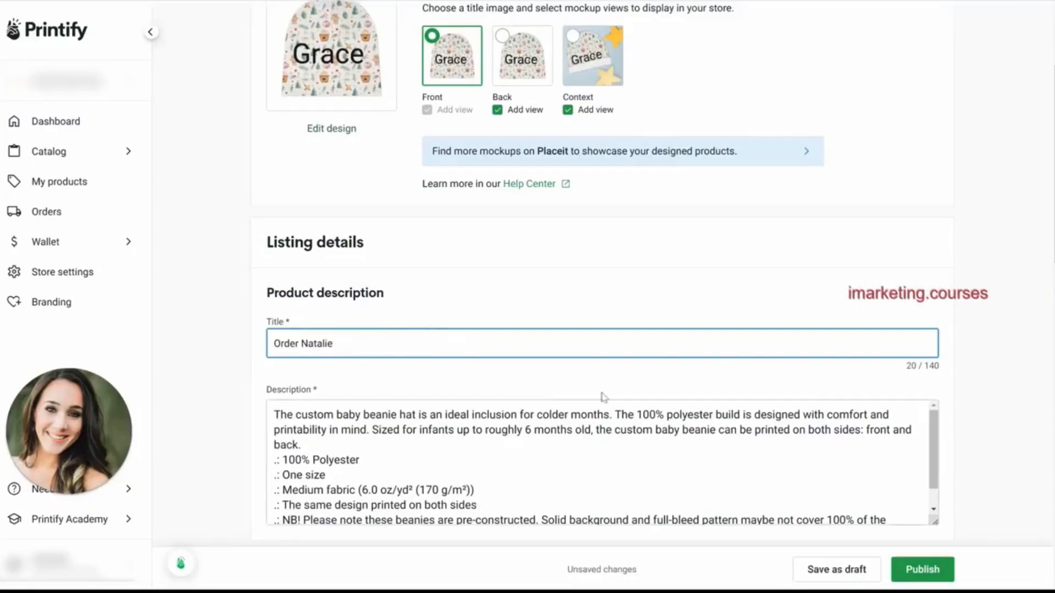
pyautogui.scroll(-1, 659, 398)
pyautogui.click(826, 568)
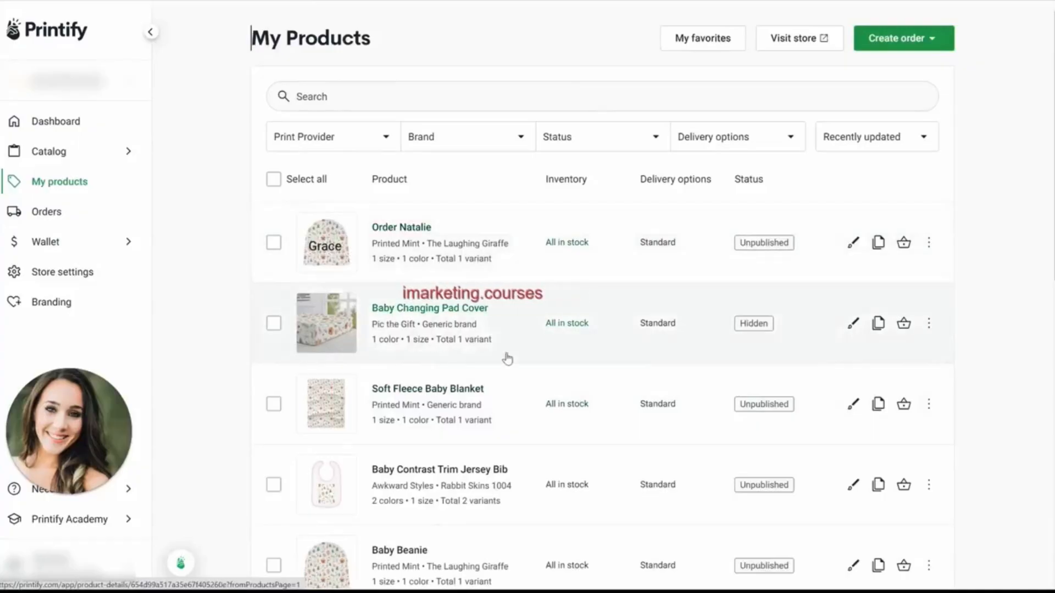
# - Duplicate the Baby Contrast Trim Jersey Bib and open the copy's design for editing
pyautogui.scroll(-1, 506, 358)
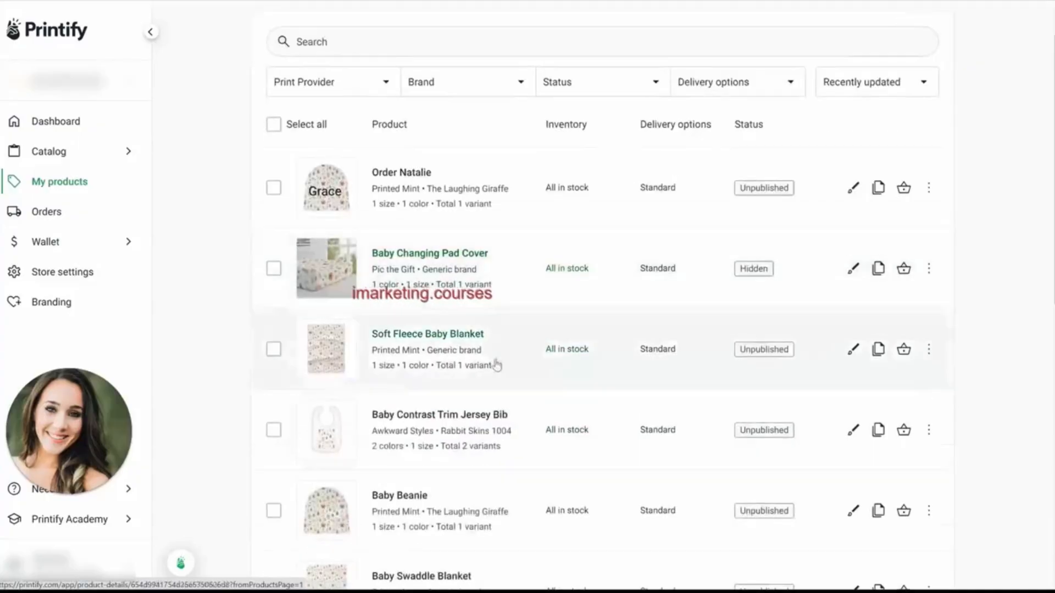
pyautogui.click(878, 431)
pyautogui.click(852, 240)
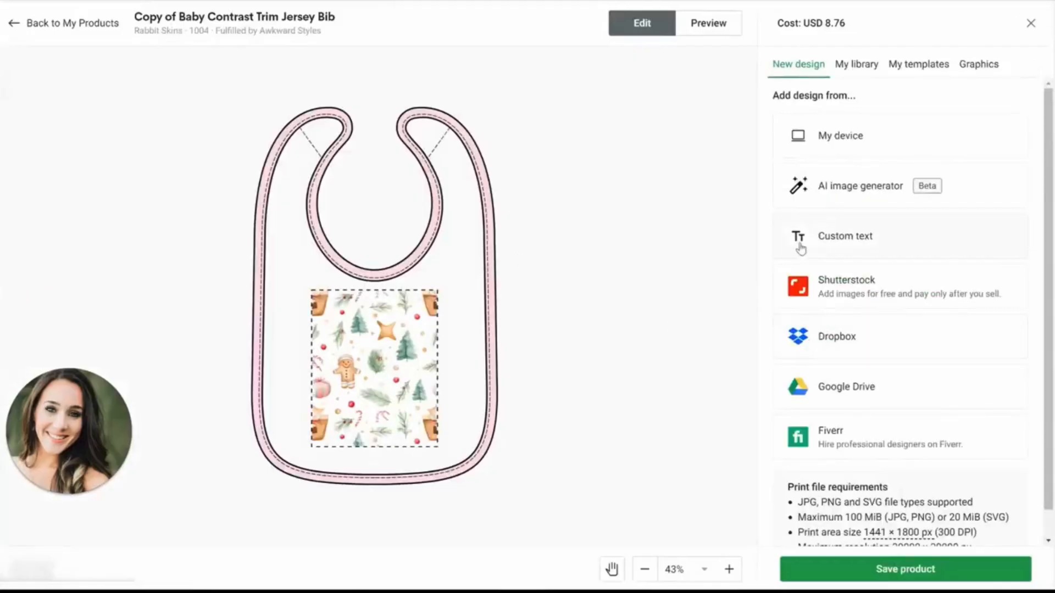
# - Add the custom text "G" at the centre of the bib's print area and save the product design
pyautogui.click(783, 255)
pyautogui.write('G')
pyautogui.click(316, 370)
pyautogui.click(318, 369)
pyautogui.moveTo(318, 369); pyautogui.dragTo(372, 371)
pyautogui.click(791, 568)
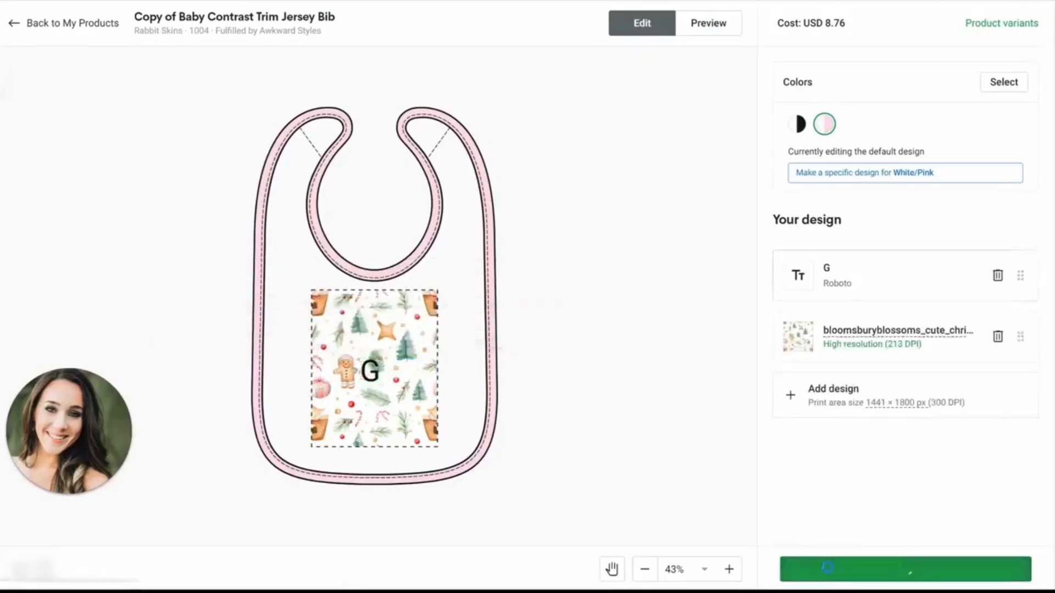
# - Retitle the bib copy with "Order for" followed by the customer's first name, and save it as a draft
pyautogui.scroll(-6, 720, 383)
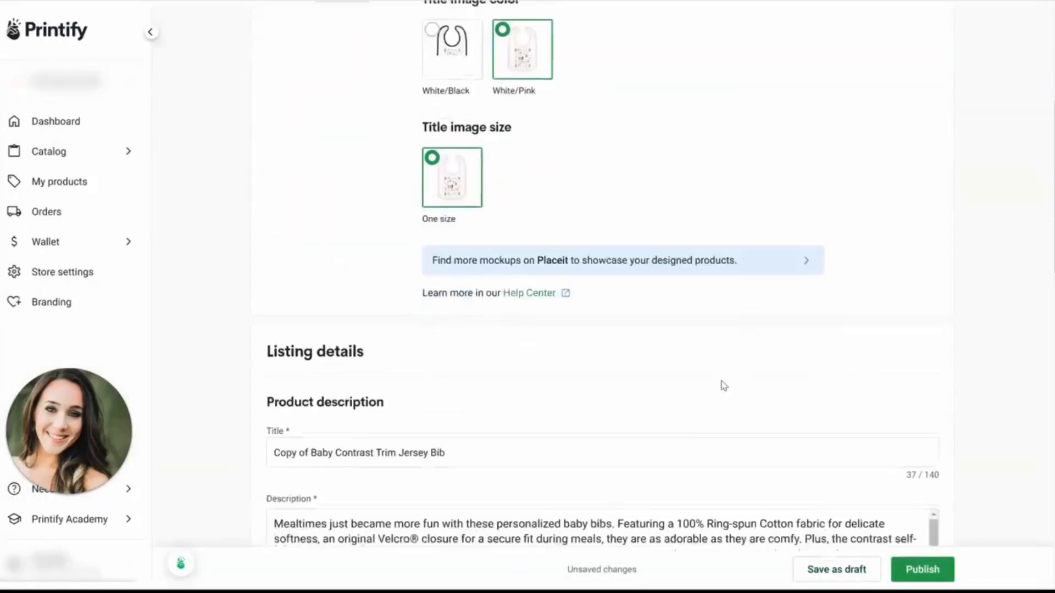
pyautogui.click(449, 404)
pyautogui.moveTo(449, 404); pyautogui.dragTo(183, 384)
pyautogui.write('Order for Natalie')
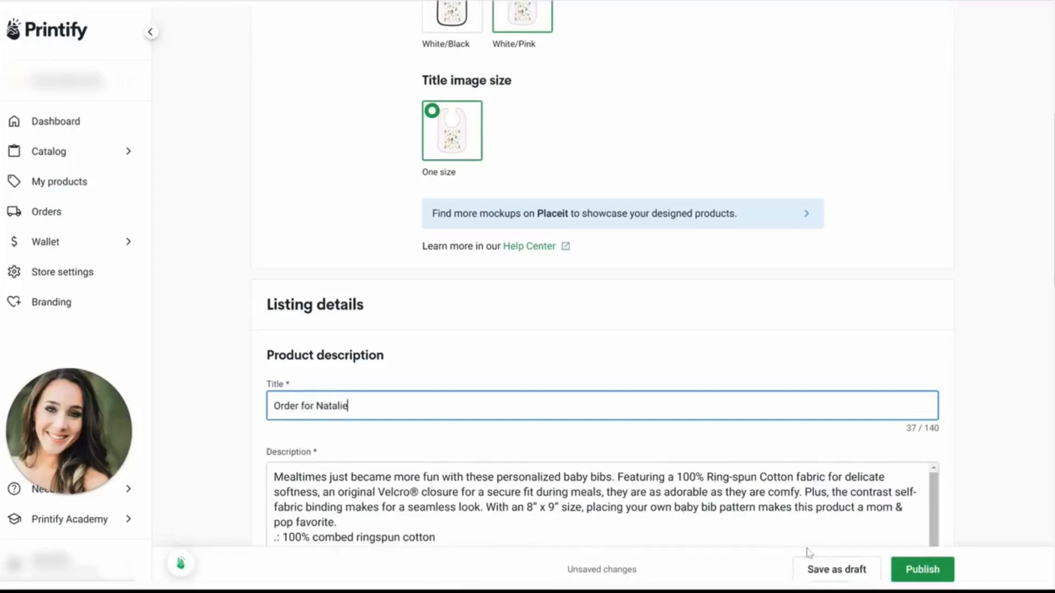
pyautogui.click(838, 570)
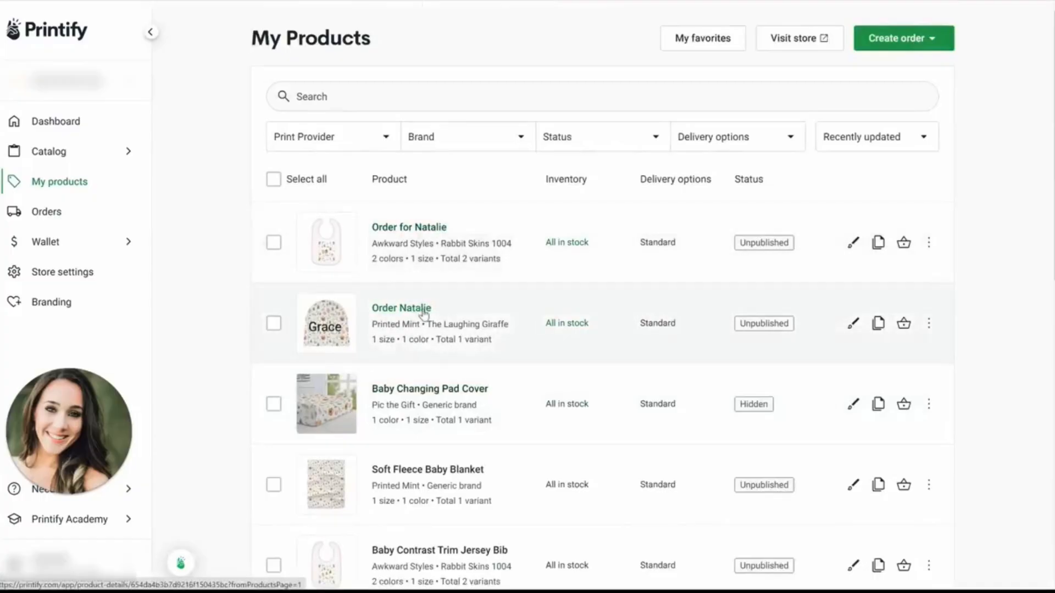
# - Open the on-hold order from the store's orders for editing and remove its existing product
pyautogui.click(60, 216)
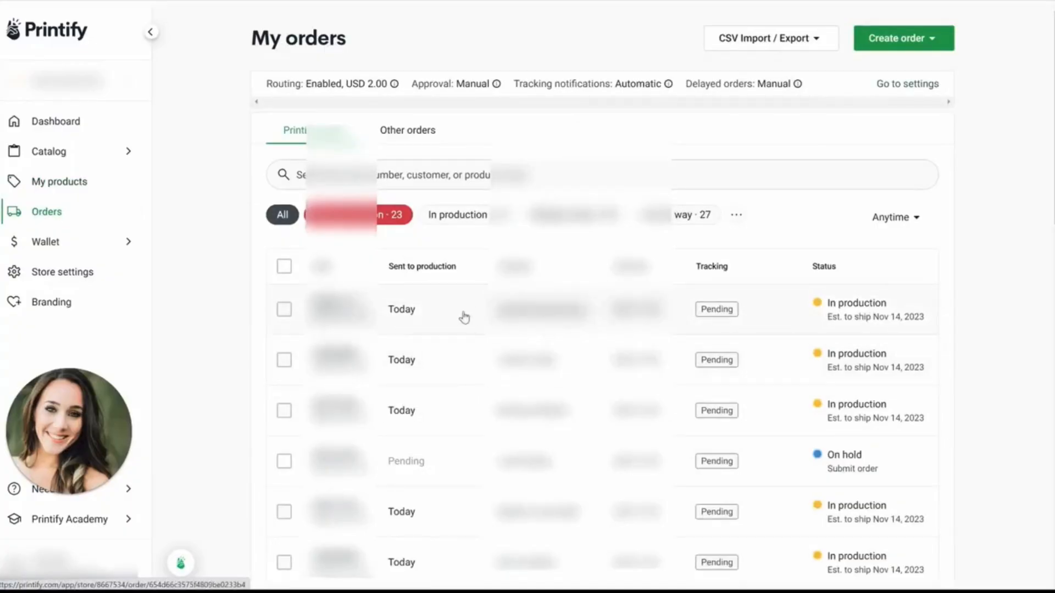
pyautogui.scroll(-3, 482, 346)
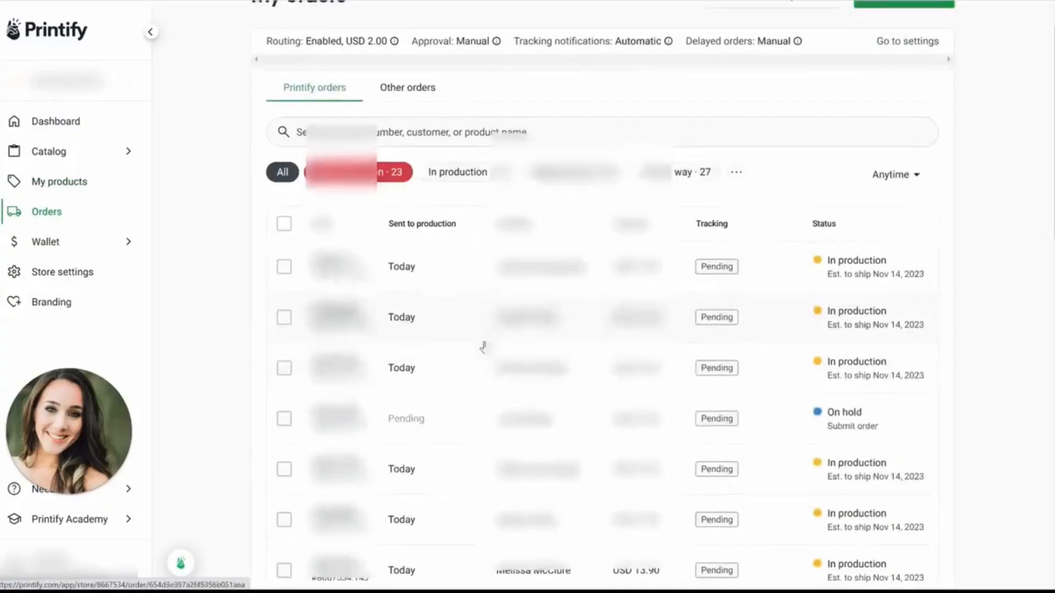
pyautogui.scroll(3, 483, 346)
pyautogui.scroll(-1, 483, 346)
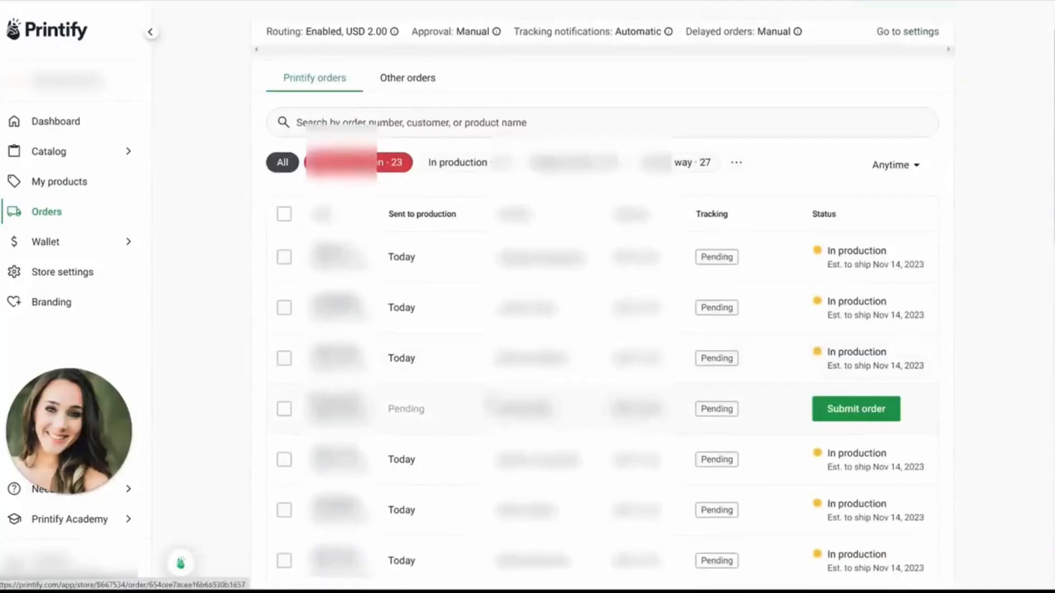
pyautogui.click(527, 408)
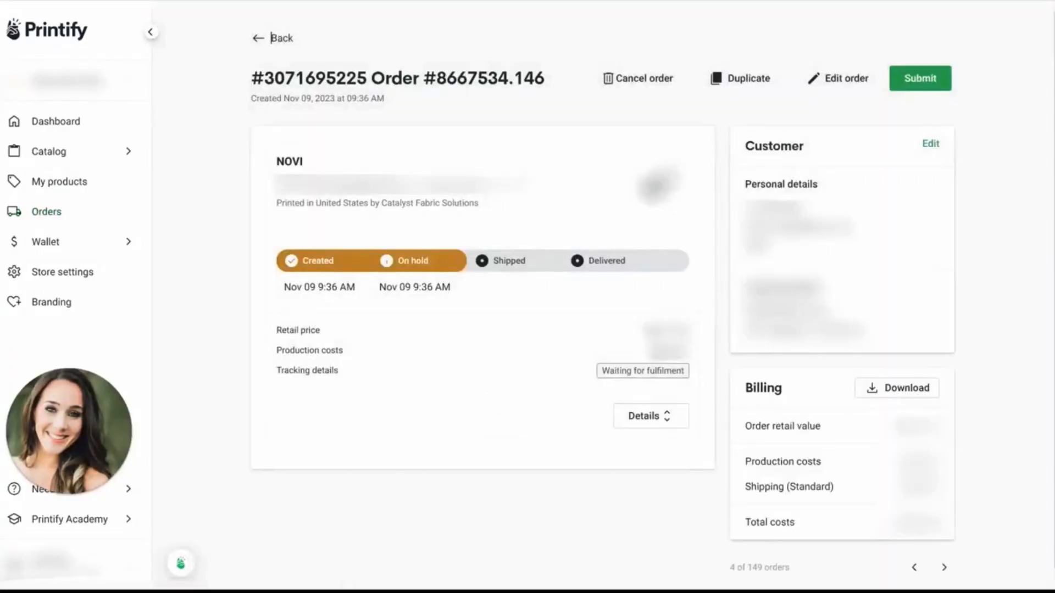
pyautogui.click(835, 79)
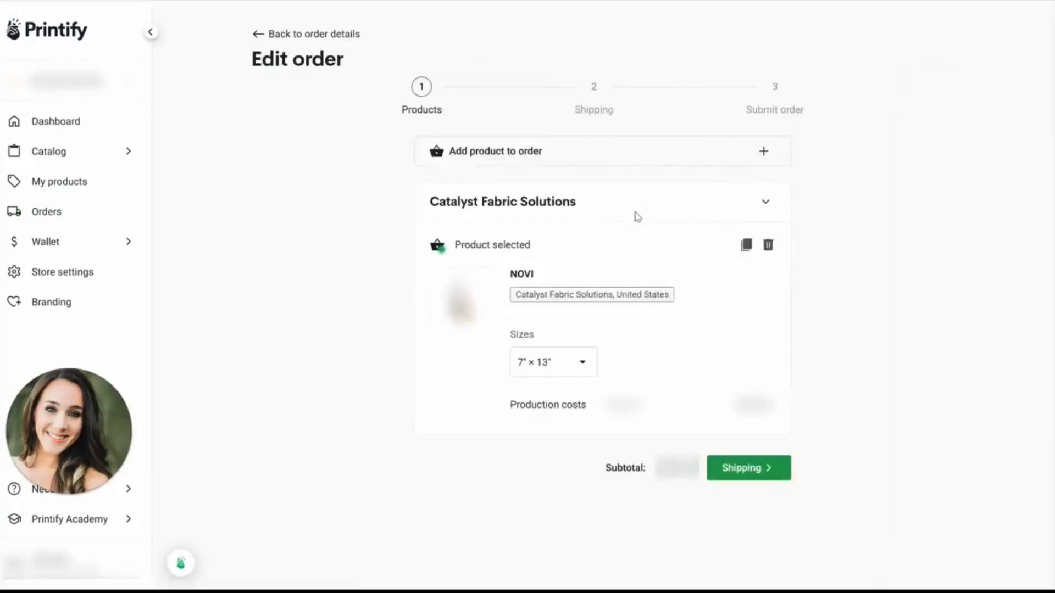
pyautogui.click(768, 245)
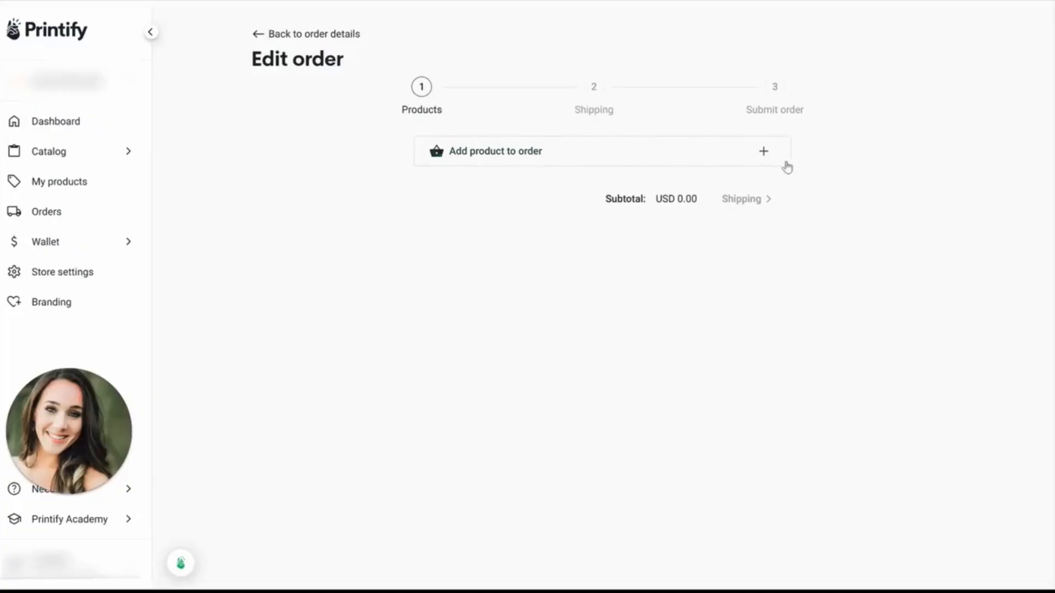
# - Add the personalized jersey bib created for the customer to the order in White/Pink, one size
pyautogui.click(764, 151)
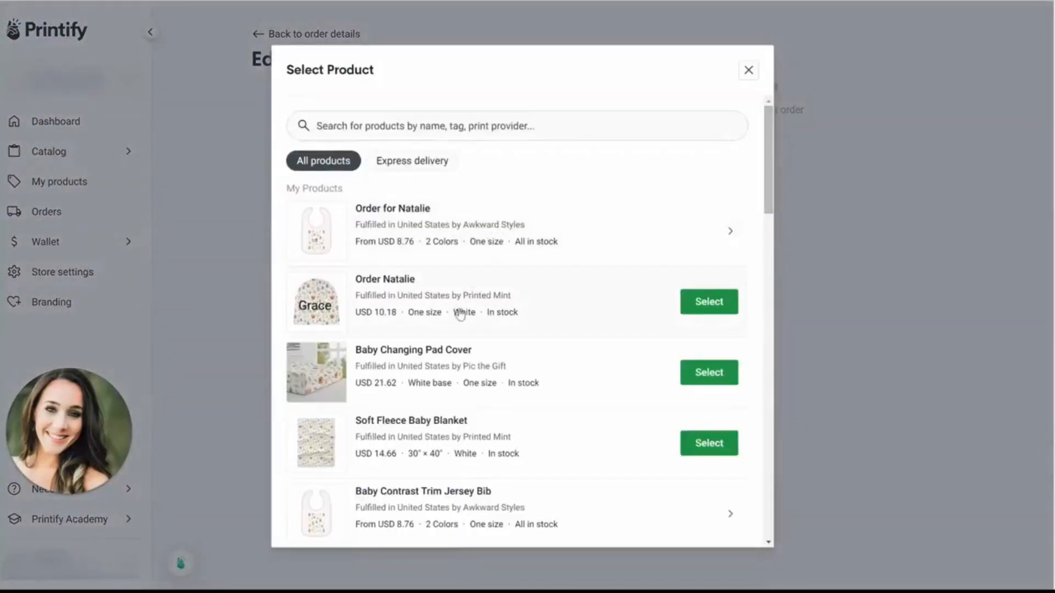
pyautogui.click(425, 222)
pyautogui.click(716, 393)
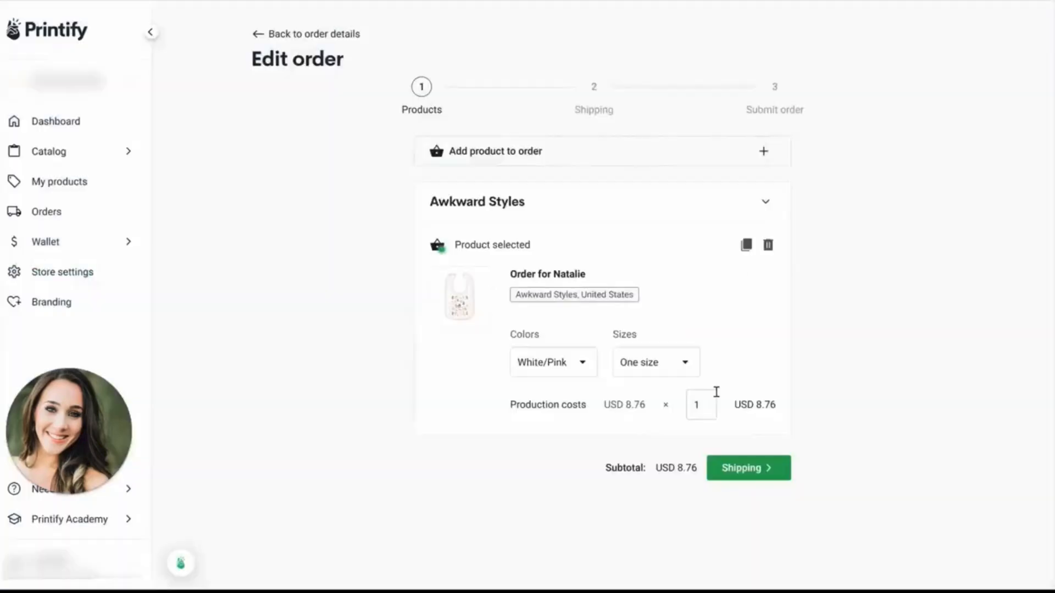
# - Add the customer's personalized beanie hat to the same order and check both selected products up to the subtotal
pyautogui.click(764, 151)
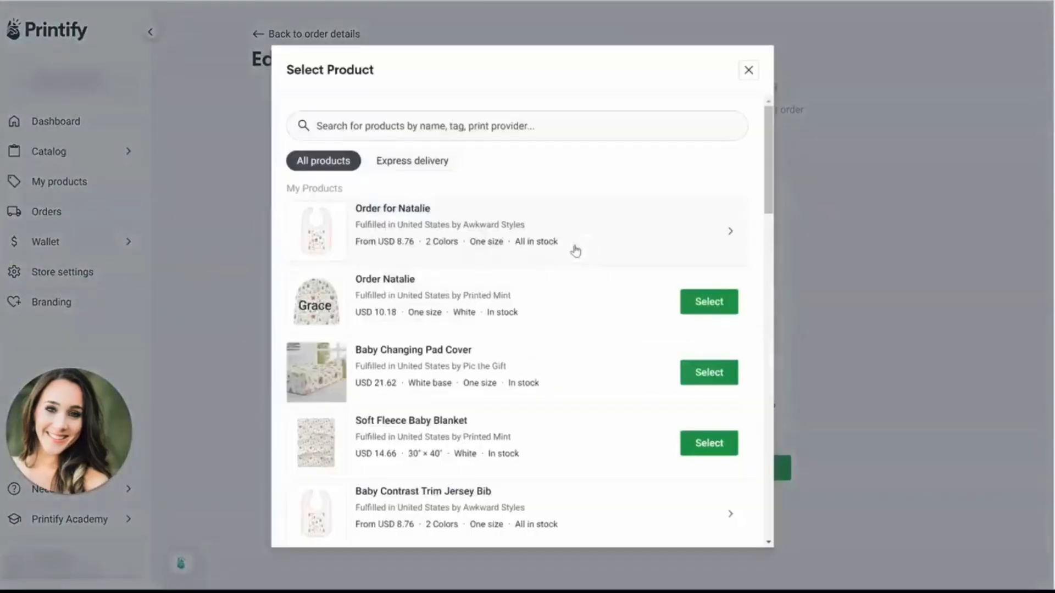
pyautogui.click(709, 301)
pyautogui.scroll(-3, 836, 306)
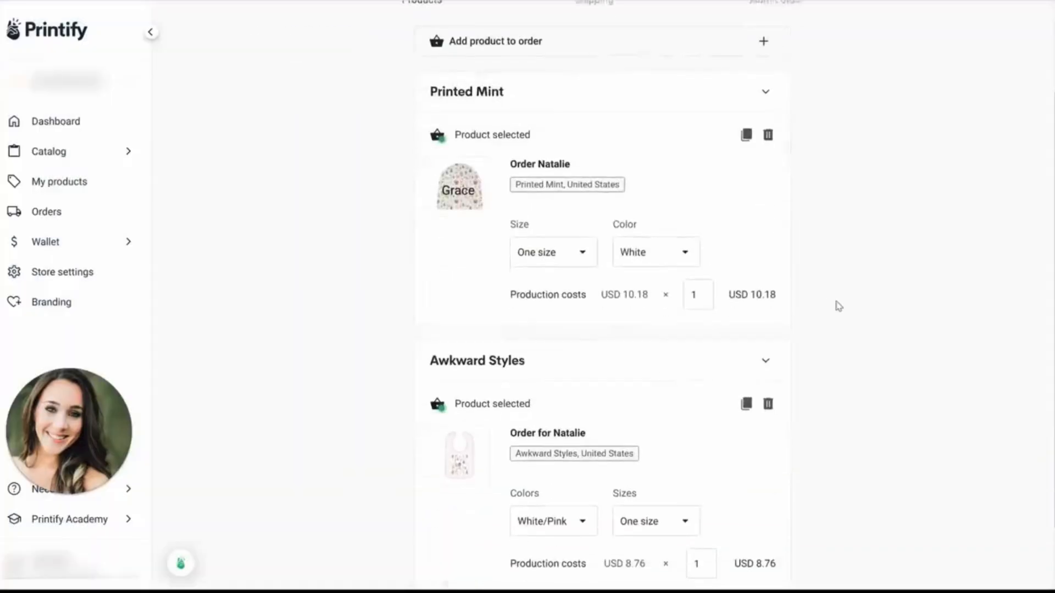
pyautogui.scroll(2, 838, 306)
pyautogui.scroll(-3, 838, 306)
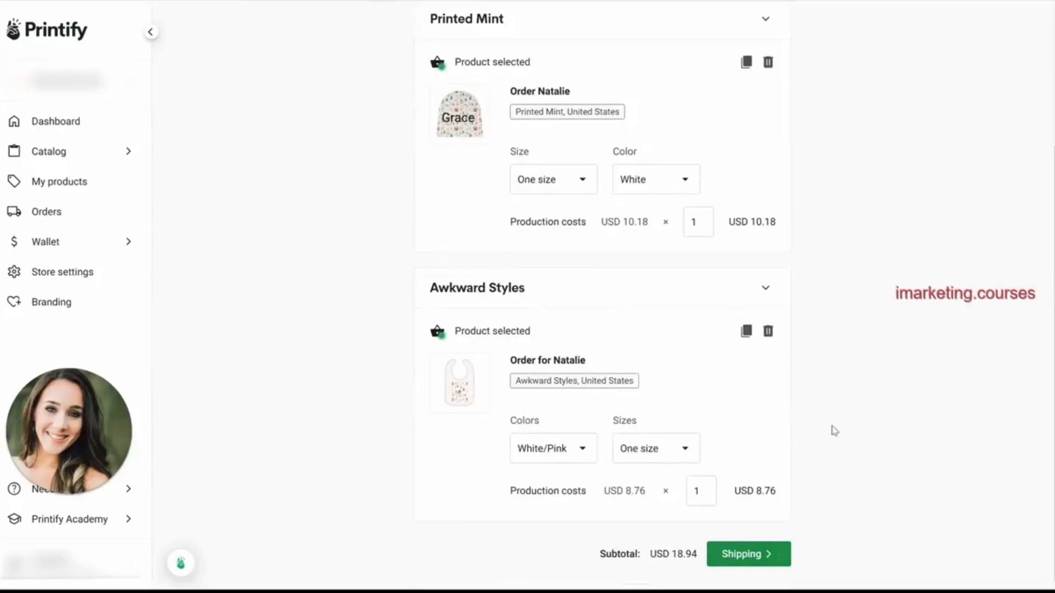
pyautogui.scroll(3, 833, 431)
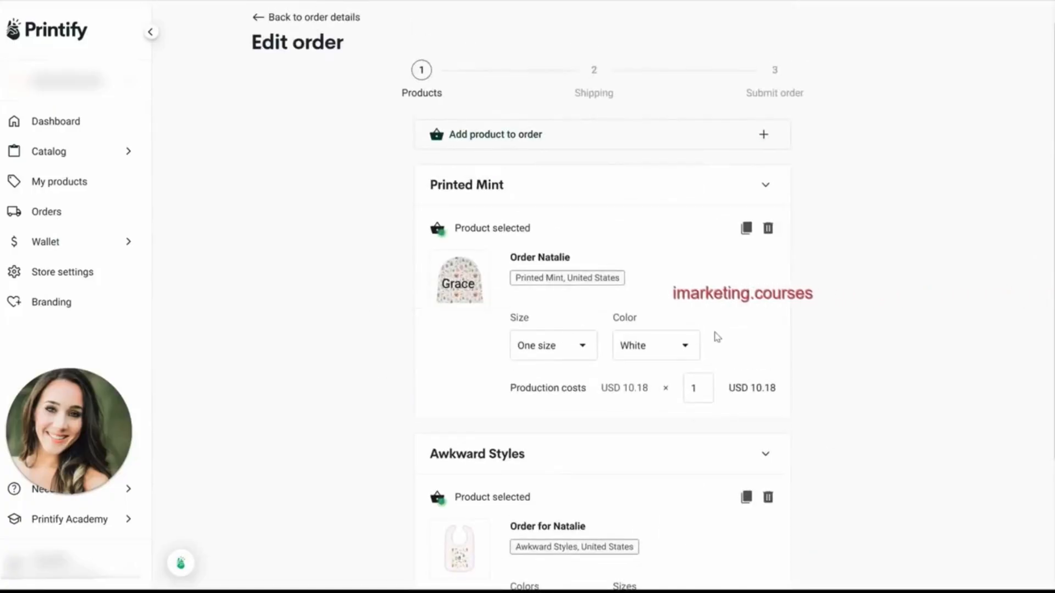
pyautogui.scroll(-3, 716, 335)
pyautogui.scroll(3, 716, 335)
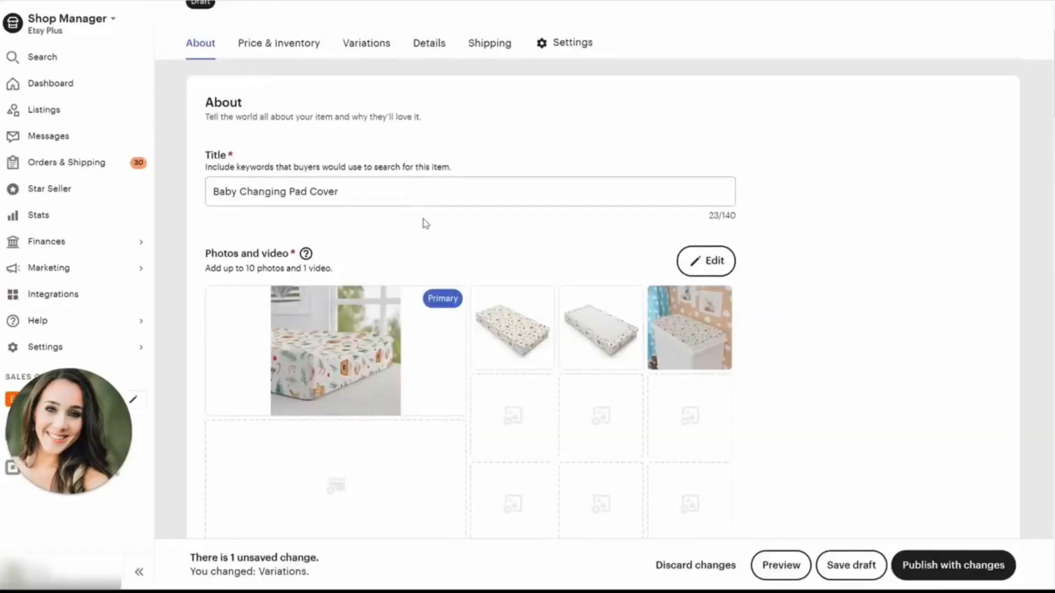
# - Switch to the Etsy listing and examine the separately sold item variations and their prices, including the Swaddle + Hat bundle
pyautogui.scroll(-4, 425, 223)
pyautogui.scroll(-15, 424, 224)
pyautogui.scroll(-4, 424, 224)
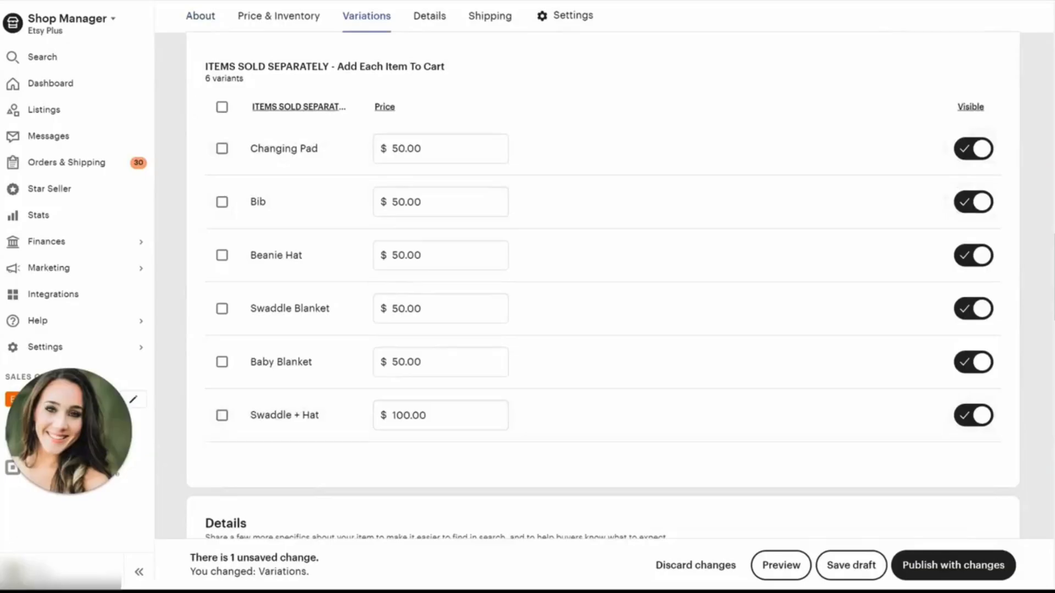
pyautogui.moveTo(251, 415); pyautogui.dragTo(334, 423)
pyautogui.click(334, 424)
pyautogui.scroll(2, 335, 424)
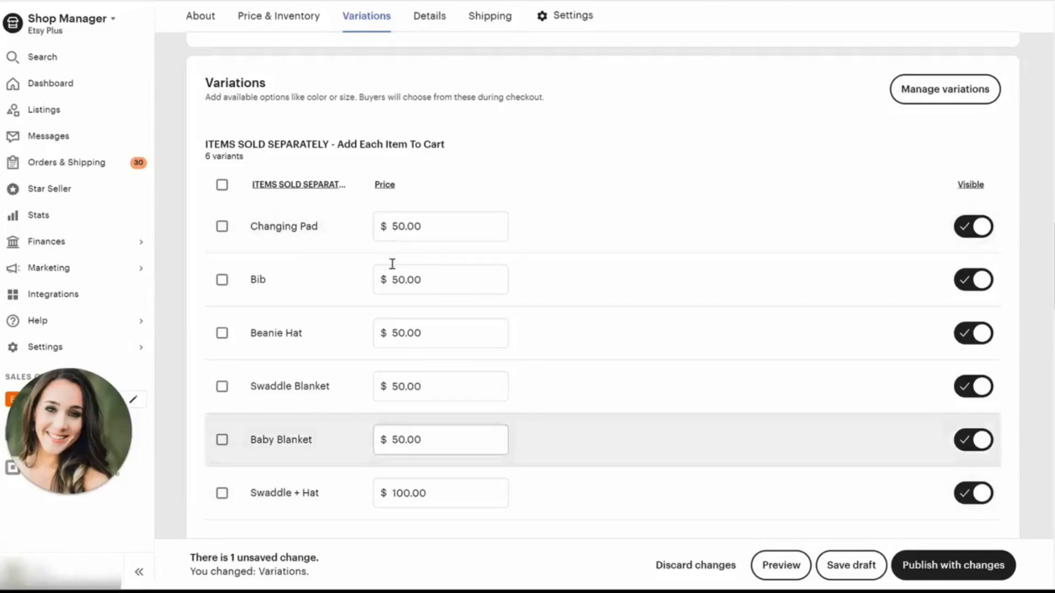
pyautogui.scroll(5, 374, 395)
pyautogui.scroll(3, 394, 337)
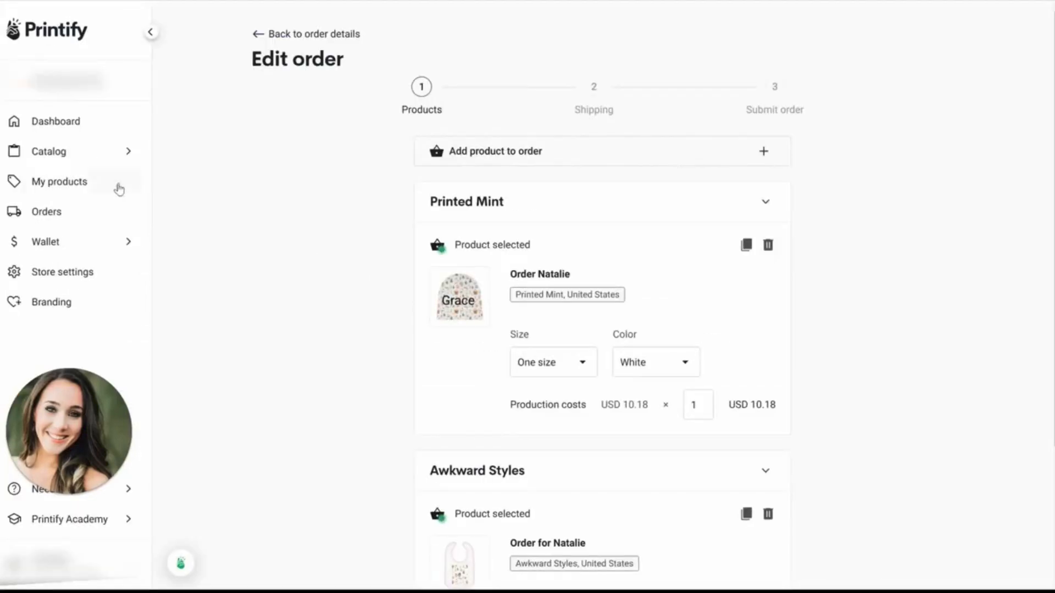
# - Switch to Printify, leave the order edit without saving, and look through the Printify orders and the other, non-imported orders
pyautogui.click(86, 209)
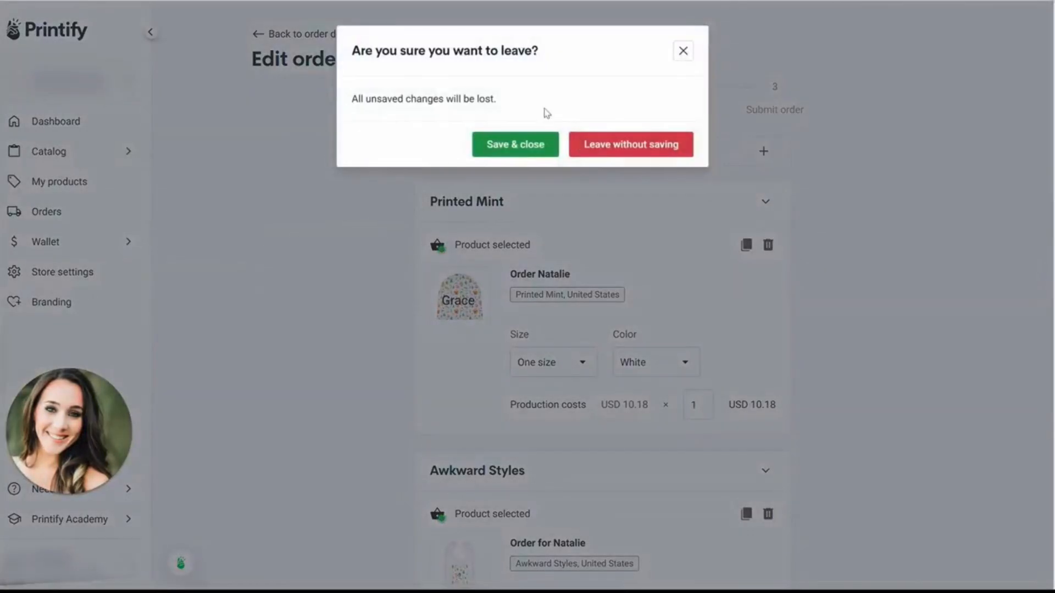
pyautogui.click(624, 145)
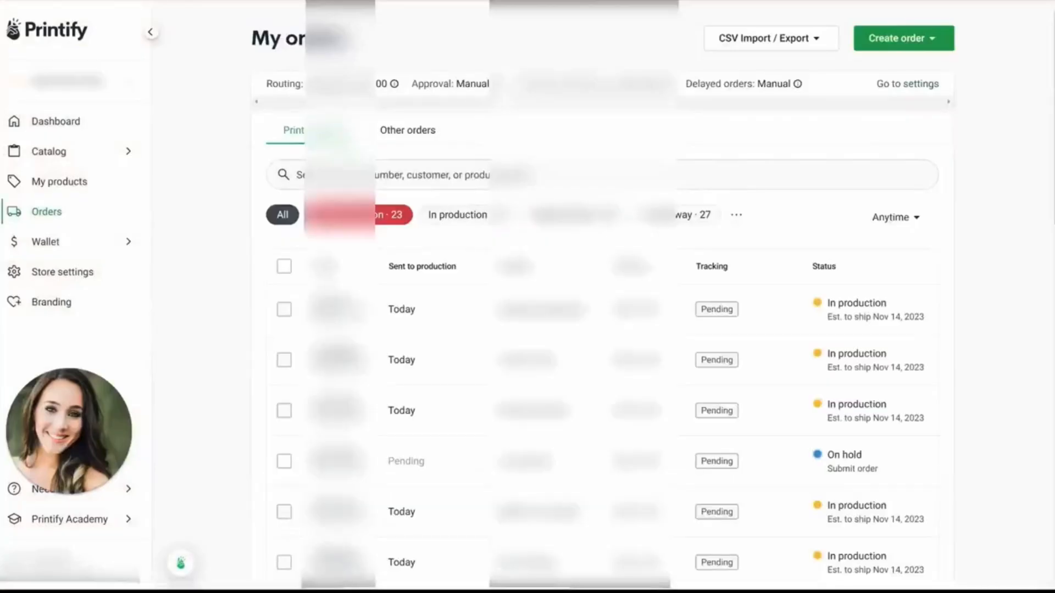
pyautogui.scroll(-4, 393, 377)
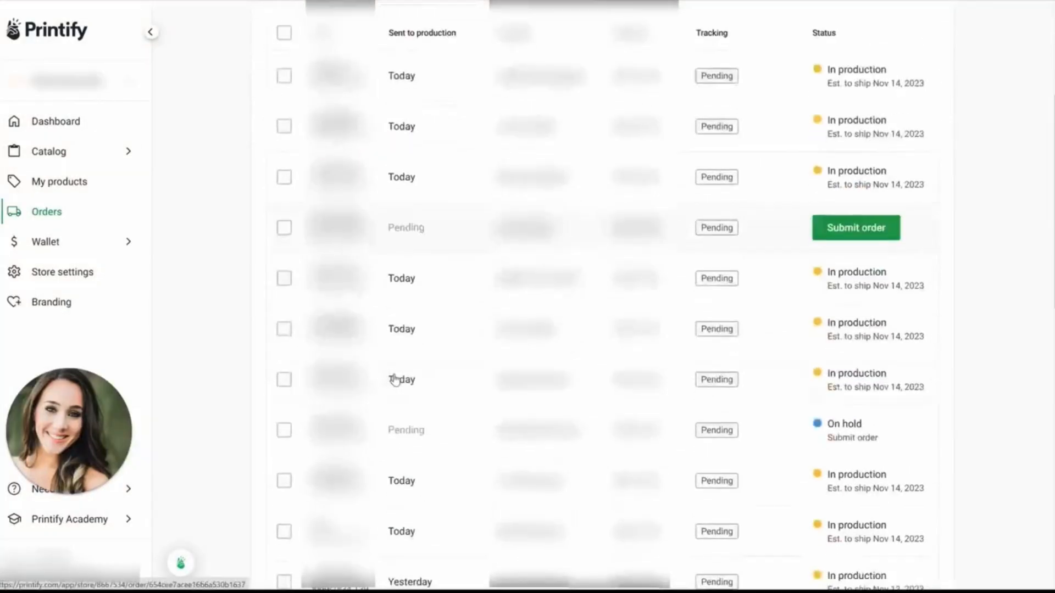
pyautogui.scroll(4, 394, 379)
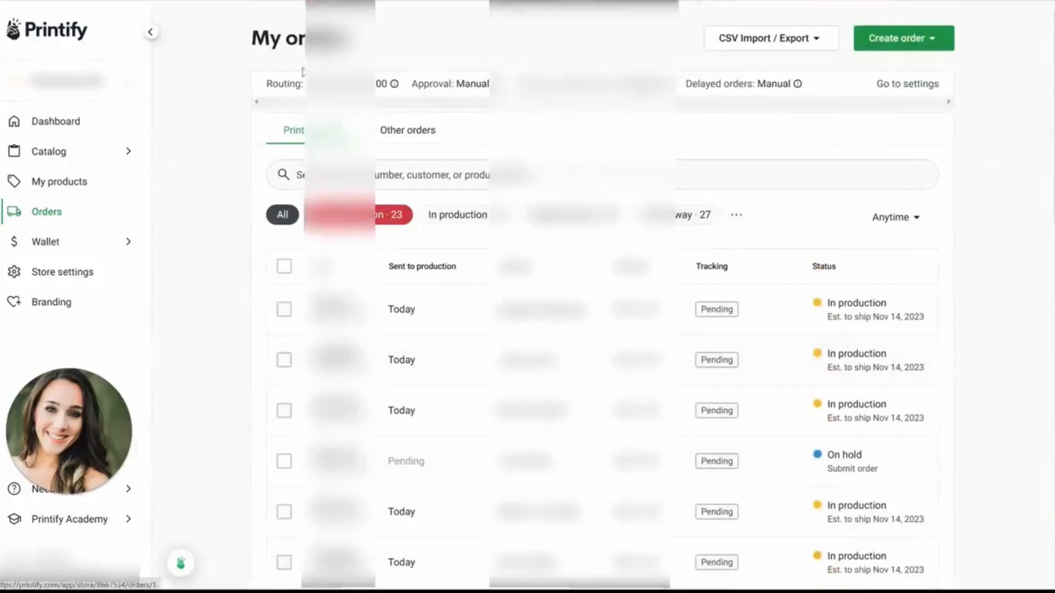
pyautogui.click(419, 132)
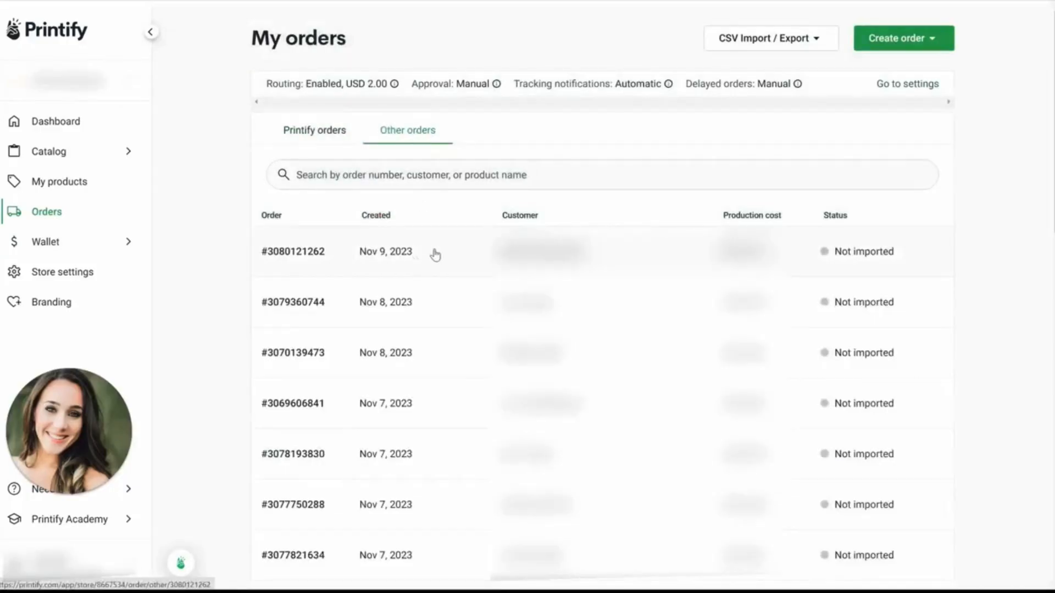
pyautogui.click(311, 138)
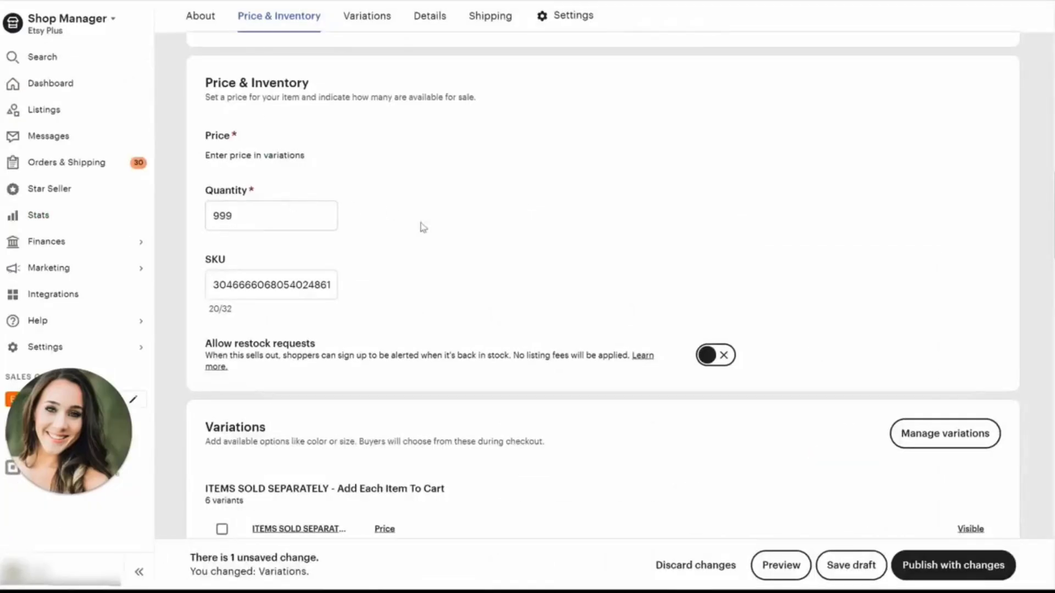
# - Review the Etsy listing's quantity, SKU and item variations alongside the Printify orders list
pyautogui.scroll(-3, 426, 229)
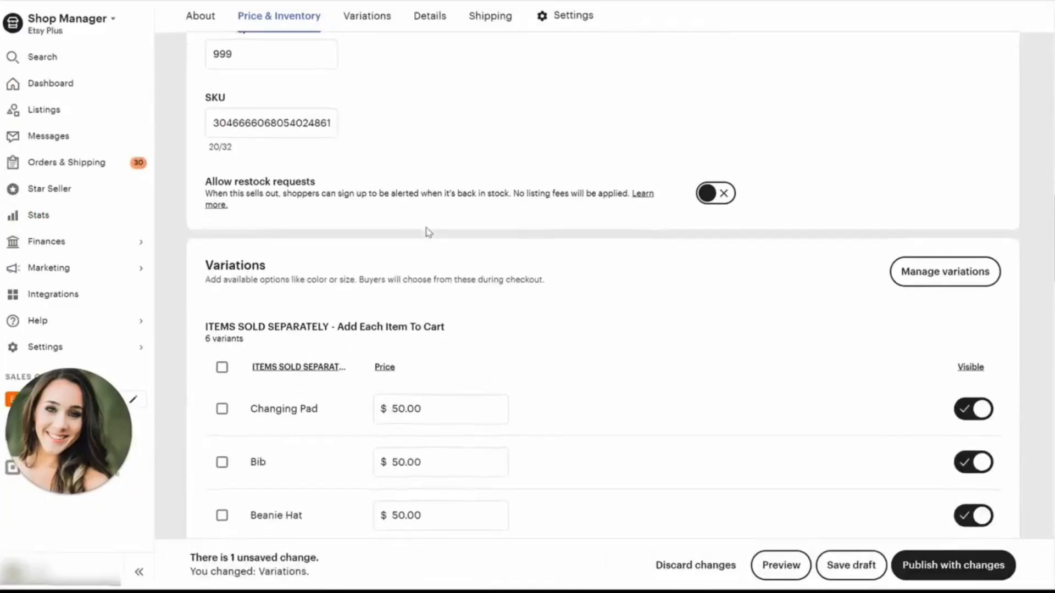
pyautogui.scroll(3, 428, 232)
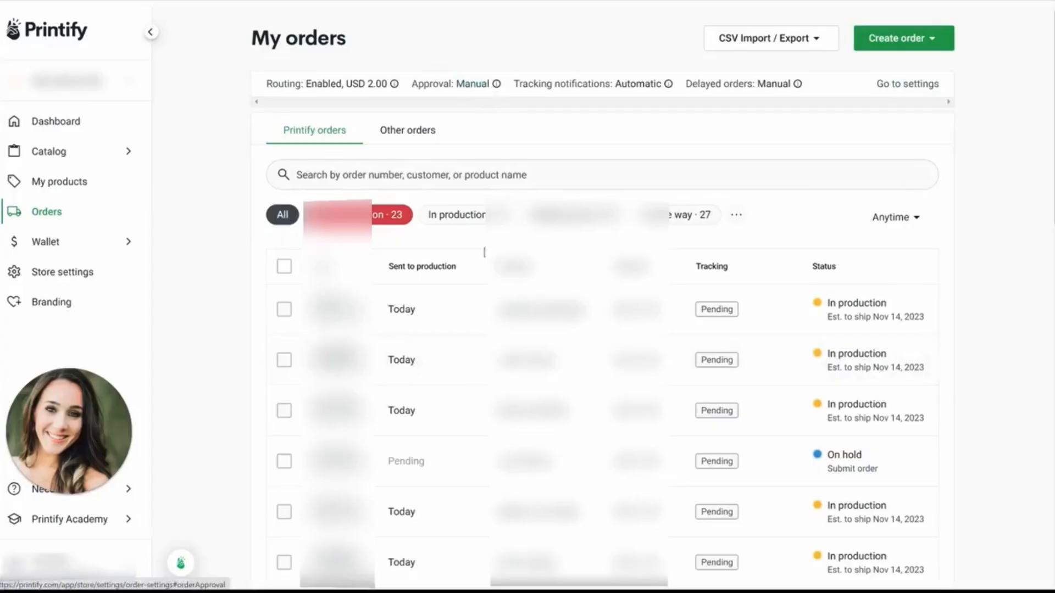
pyautogui.scroll(-2, 466, 367)
pyautogui.scroll(2, 466, 366)
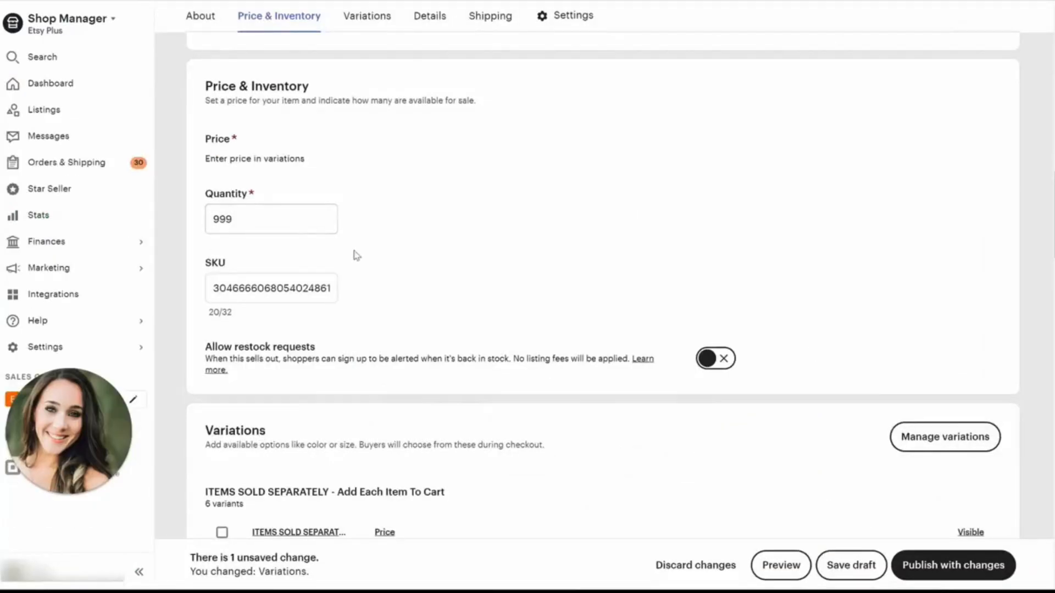
pyautogui.scroll(-2, 353, 253)
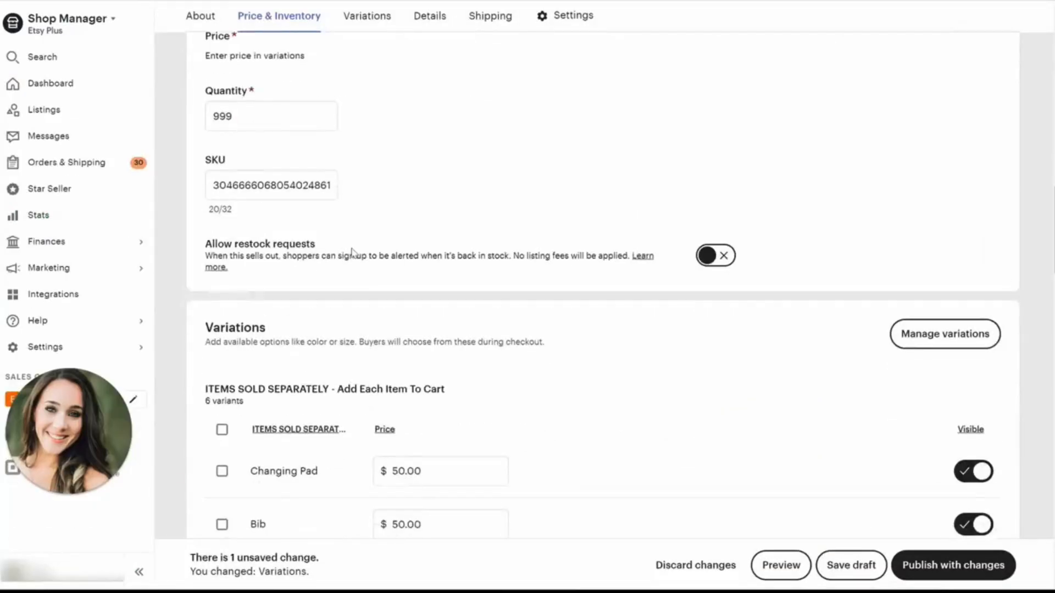
pyautogui.scroll(-5, 352, 252)
pyautogui.scroll(7, 352, 250)
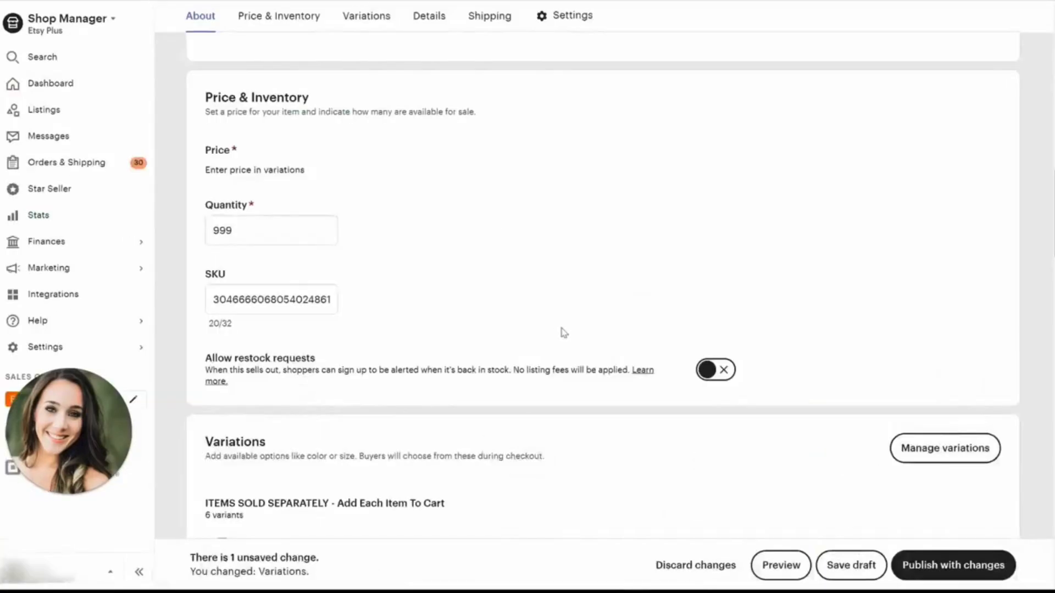
pyautogui.scroll(-4, 562, 332)
pyautogui.scroll(-1, 564, 333)
pyautogui.scroll(-2, 400, 328)
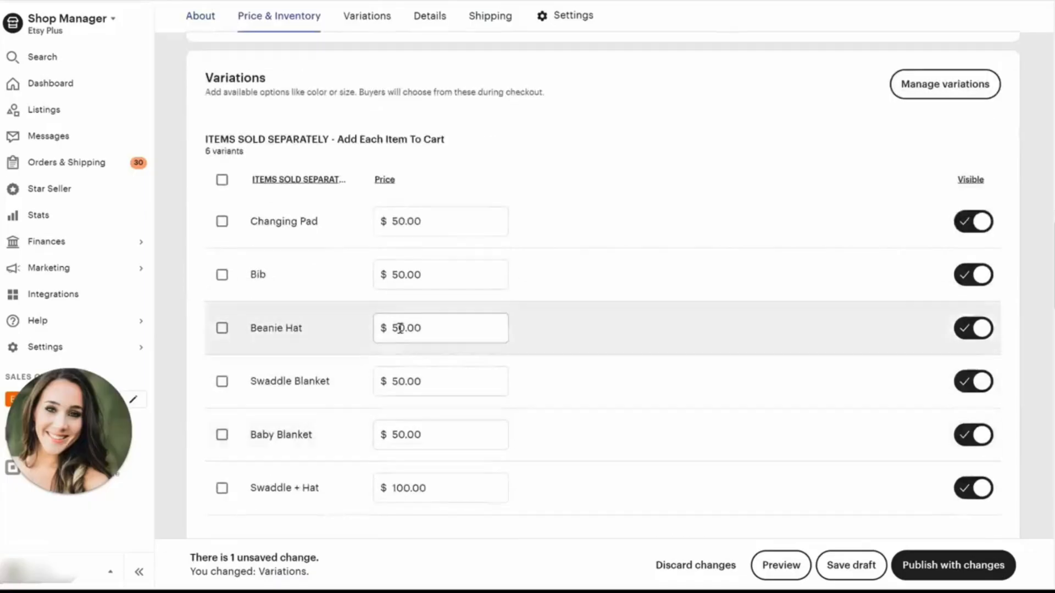
pyautogui.scroll(1, 536, 347)
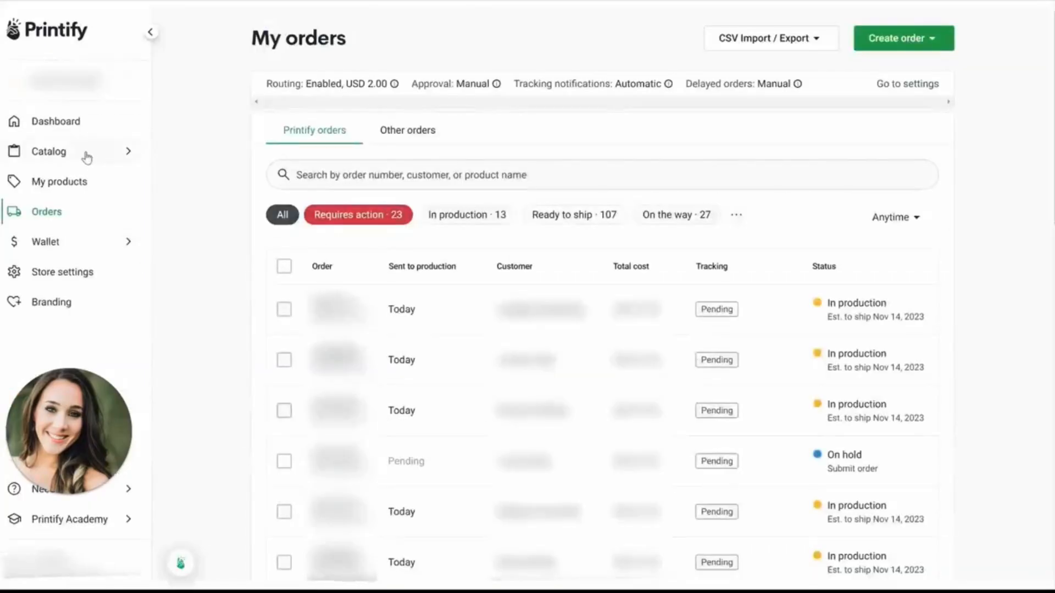
# - Switch to Printify, open the store's product list and look over the personalized order copies beside the original baby products
pyautogui.click(85, 180)
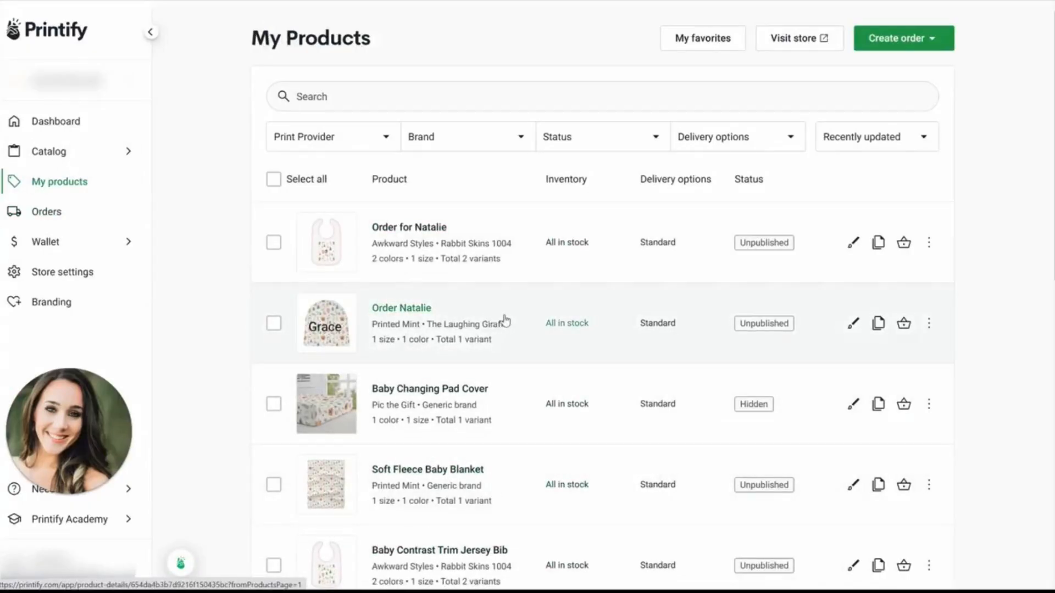
pyautogui.scroll(-2, 514, 315)
pyautogui.scroll(2, 514, 316)
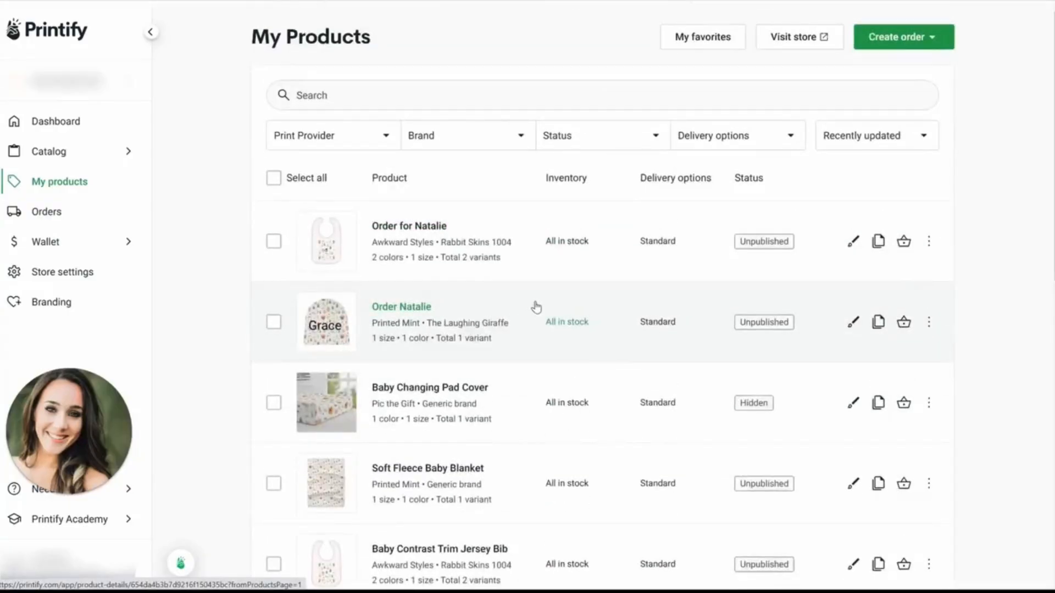